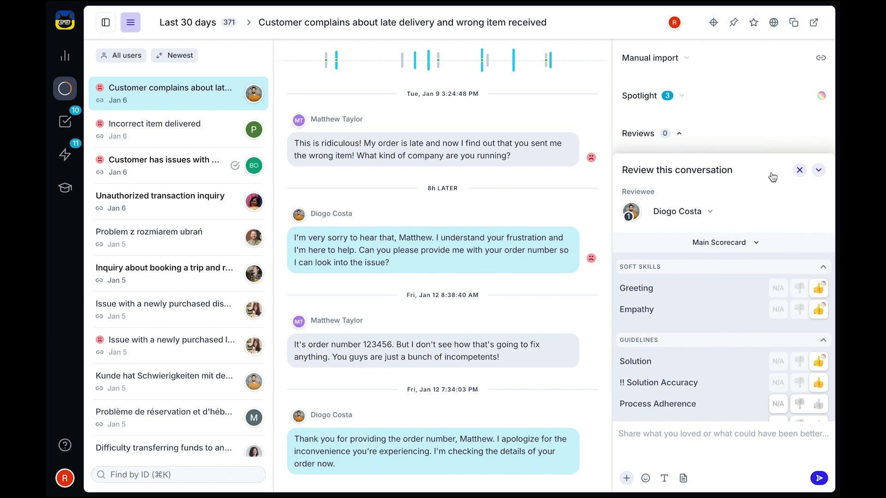
Expand the Spotlight insights for the late-delivery conversation and reopen its review form
left_click(819, 171)
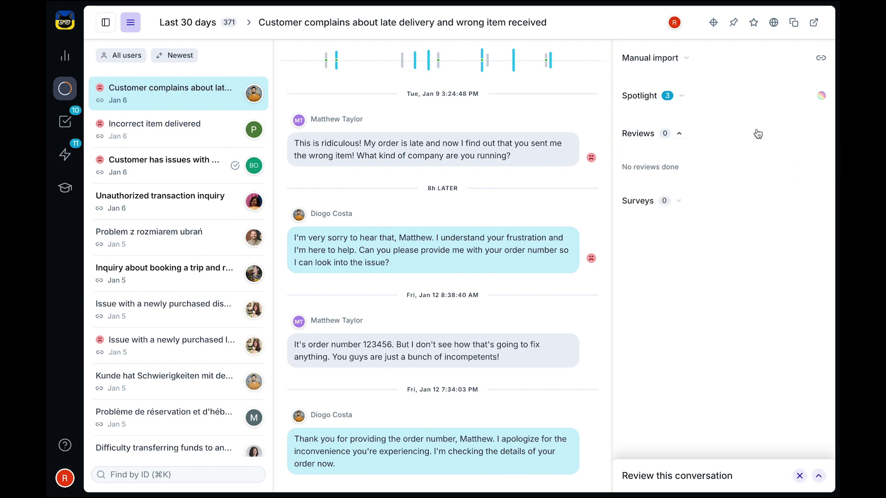
left_click(682, 96)
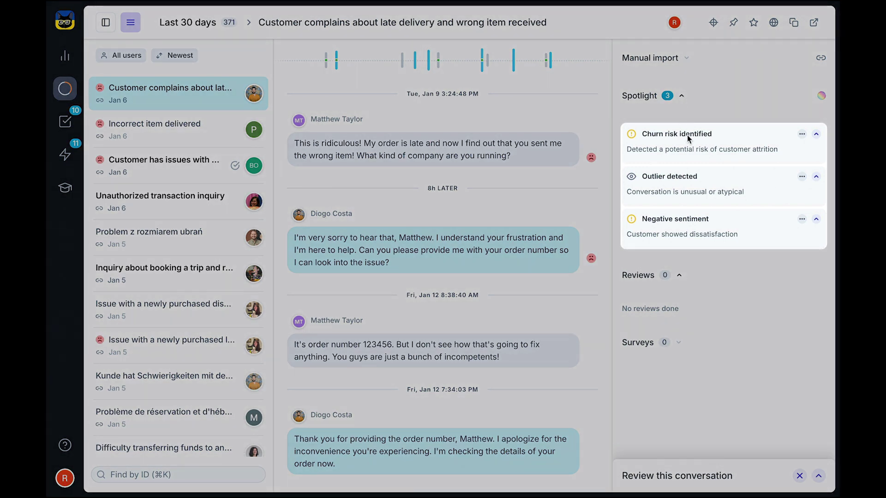
left_click(816, 473)
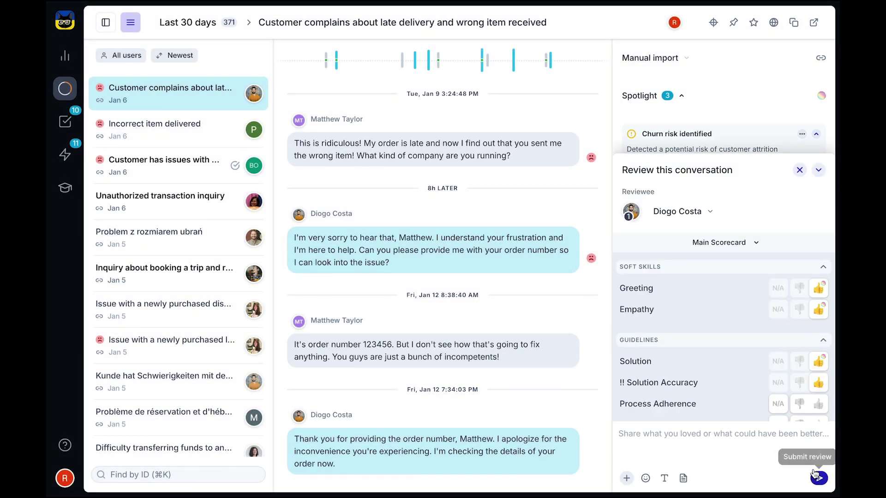
Fail Process Adherence for Incorrect troubleshooting and Long response time, fail Product Knowledge, and submit
left_click(798, 406)
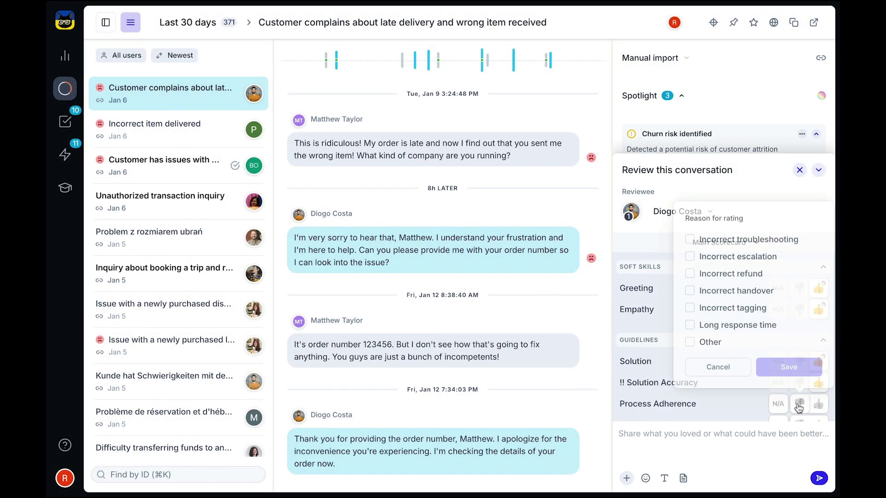
left_click(715, 247)
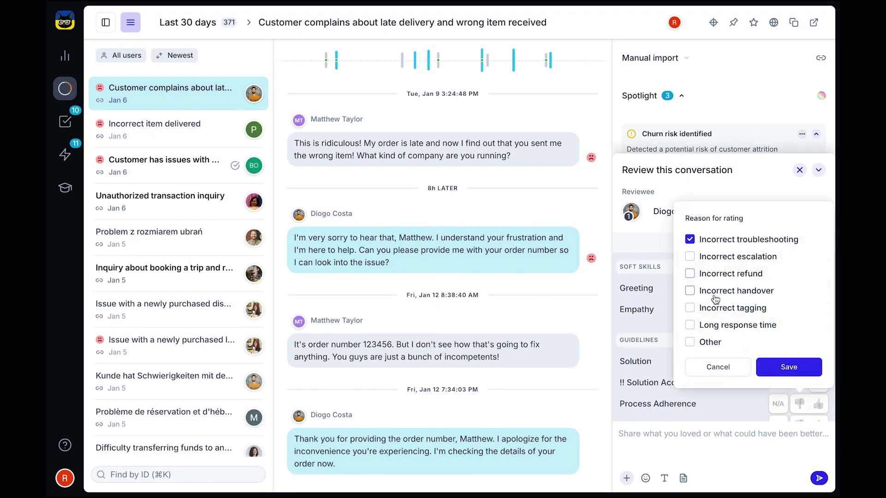
left_click(716, 325)
left_click(771, 368)
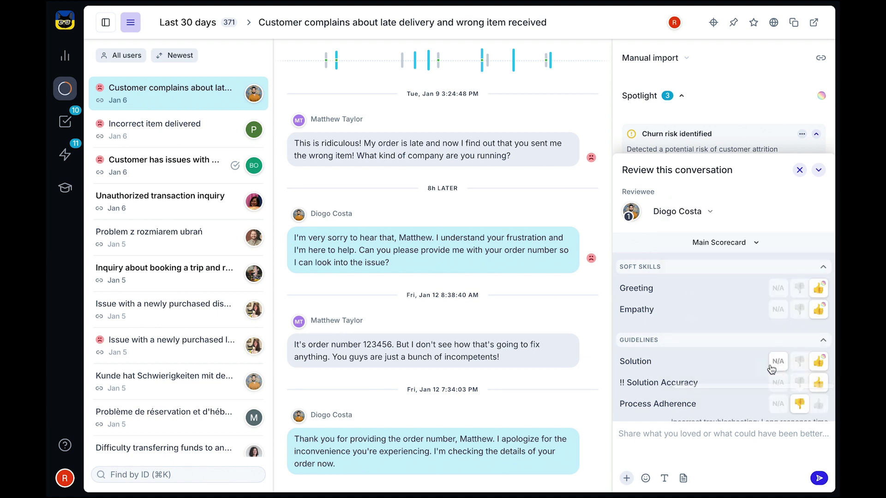
scroll(771, 367, "down", 3)
left_click(797, 349)
left_click(821, 480)
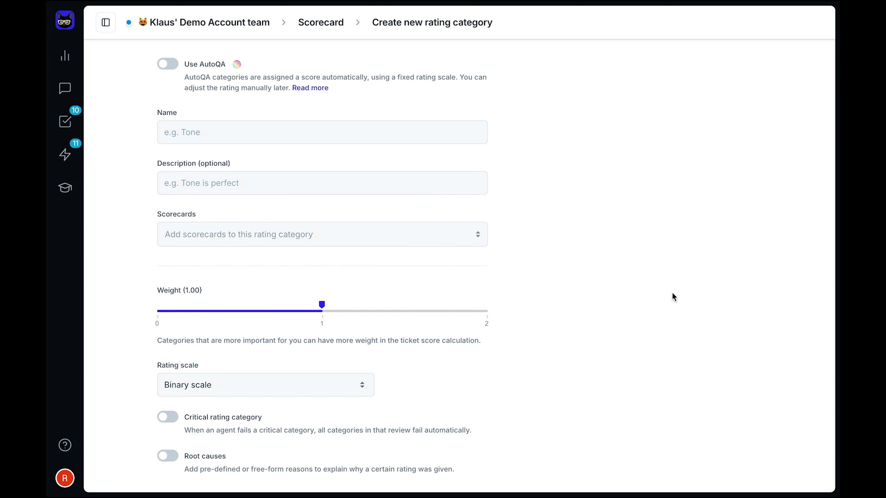
Turn on Use AutoQA for the new rating category and view the AutoQA category options
left_click(177, 65)
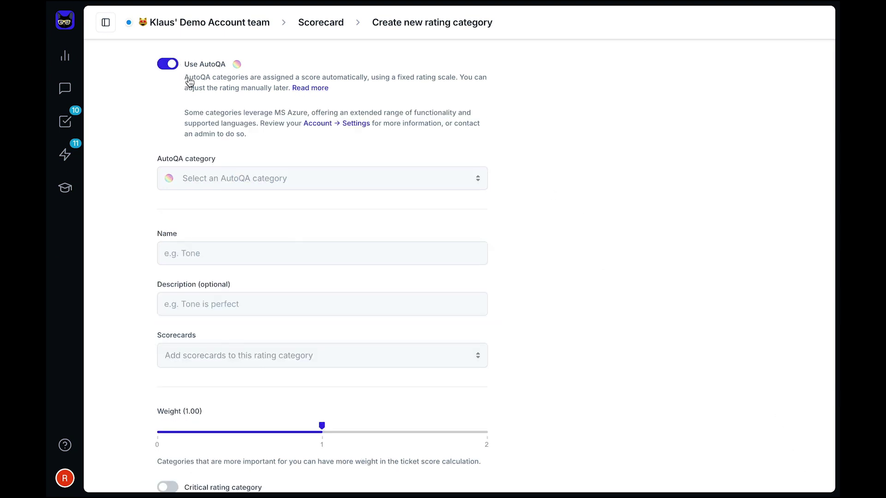
left_click(387, 178)
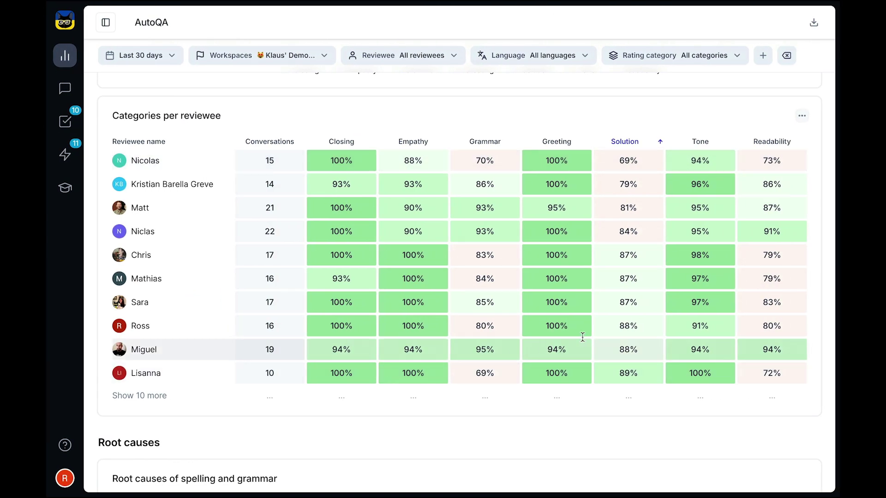
Scroll up the conversation list to the Elevator malfunctioning conversation
scroll(815, 197, "up", 10)
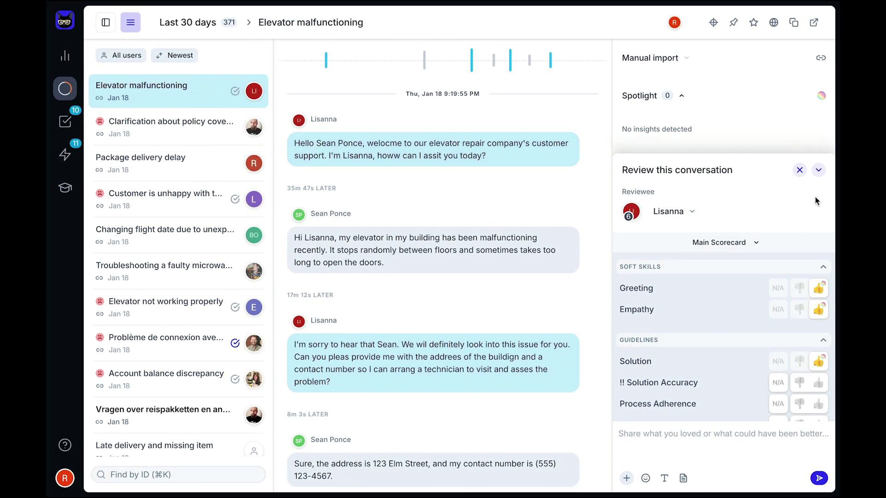
Start a new public filter with the condition Solution offered is 👎
left_click(106, 22)
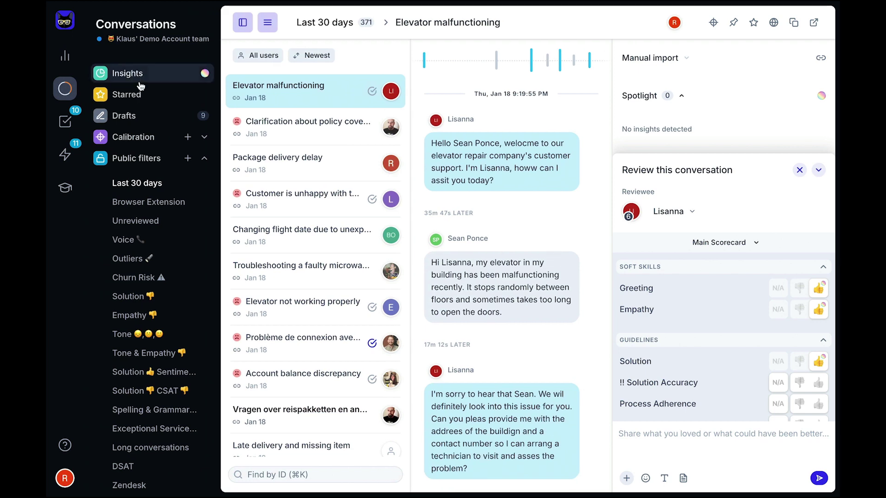
left_click(188, 159)
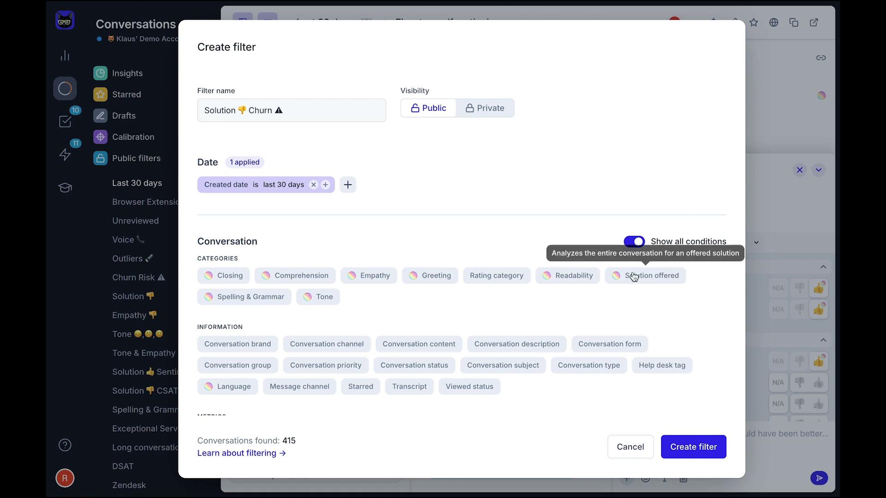
left_click(649, 277)
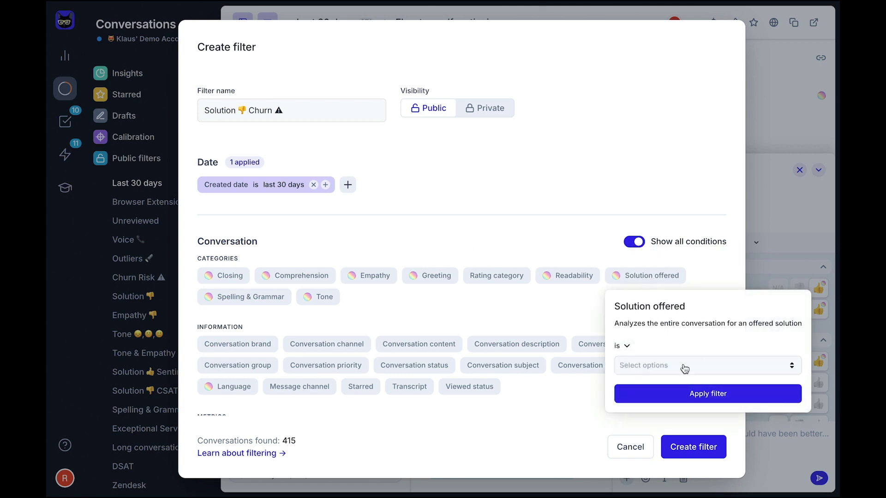
left_click(684, 367)
left_click(666, 441)
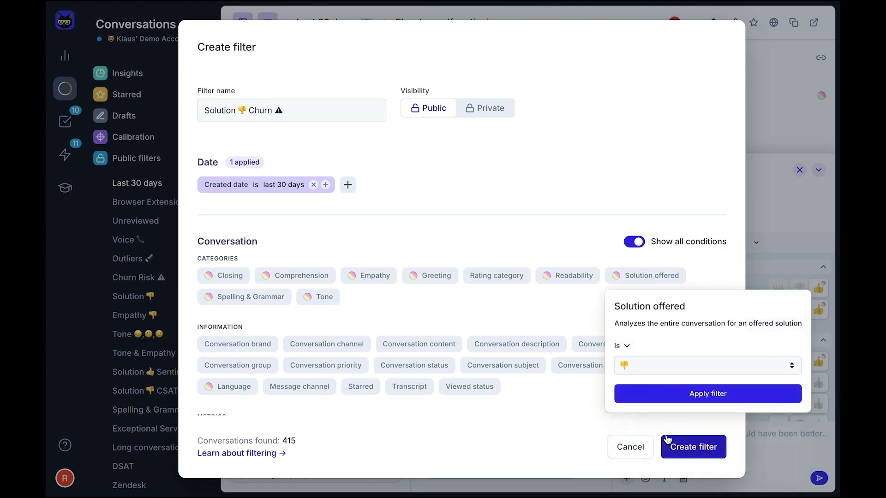
left_click(680, 396)
Add a Churn risk detected condition and create the filter
scroll(690, 397, "down", 10)
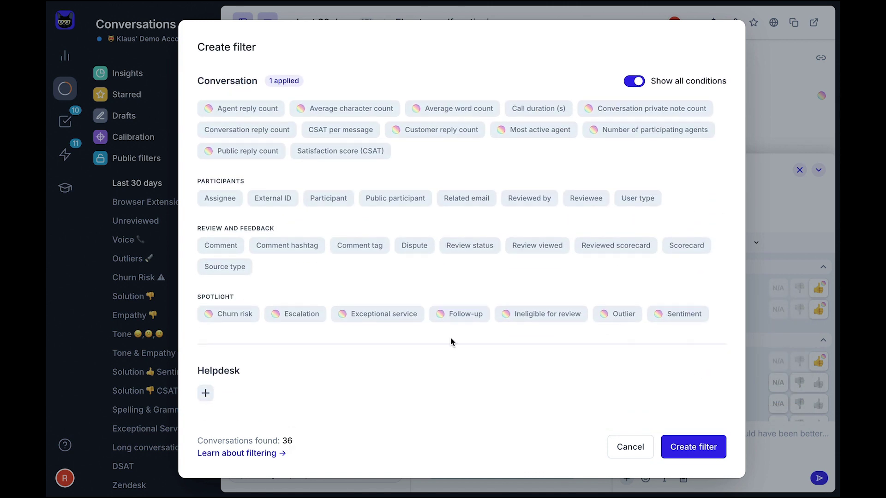
left_click(233, 316)
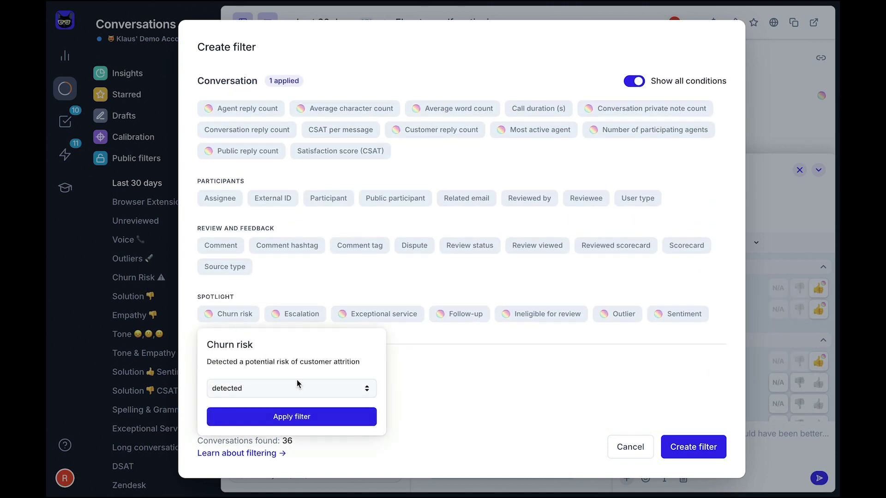
left_click(342, 418)
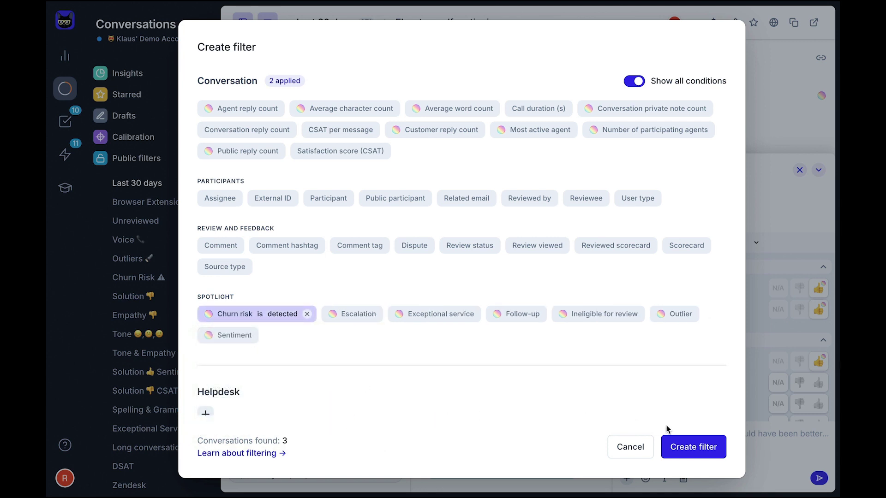
left_click(709, 452)
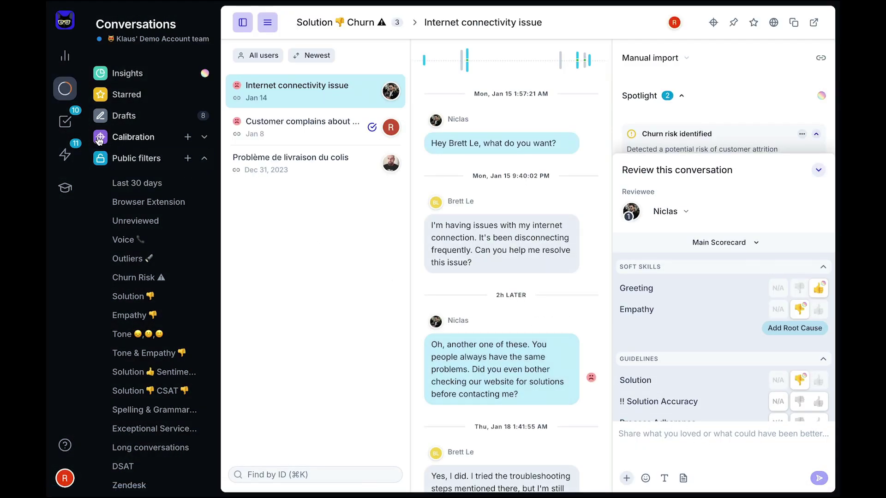
Open the Weekly Reviews assignment and translate its Polish conversation into English
left_click(68, 124)
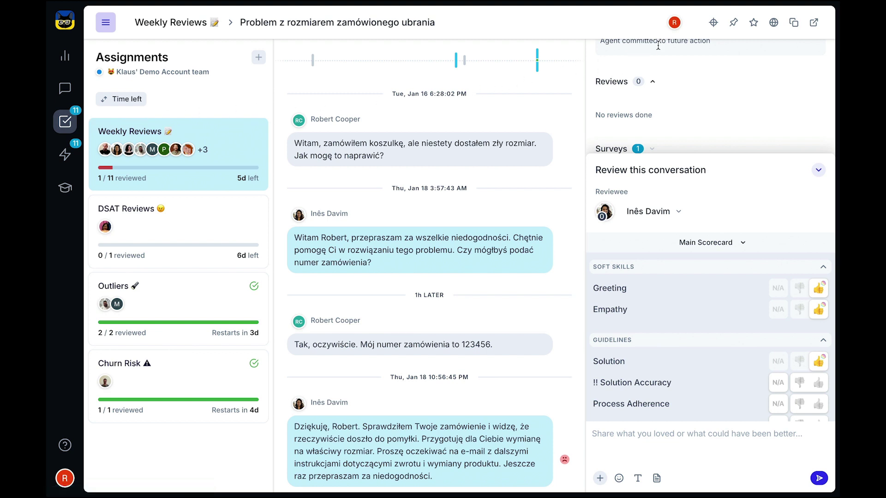
left_click(776, 25)
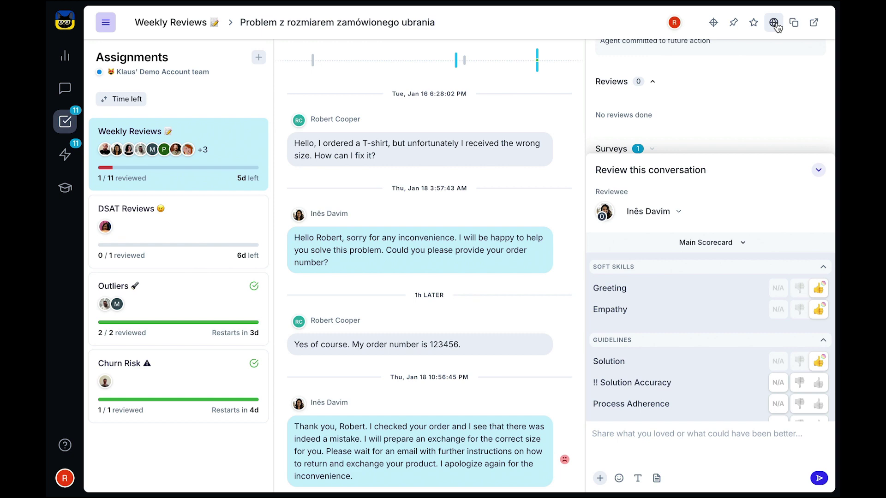
Thumbs-up all six categories in the ticket's QA extension, give Spelling & Grammar the top score, and send
key("ctrl+Right")
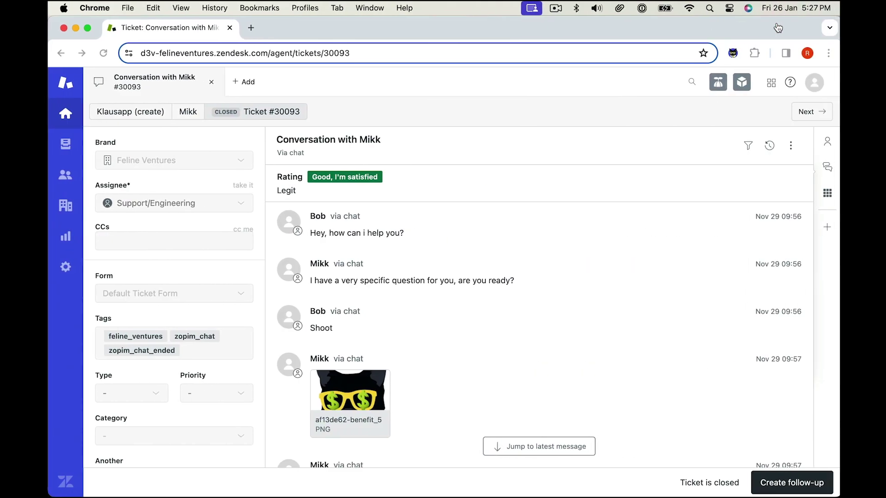
left_click(730, 53)
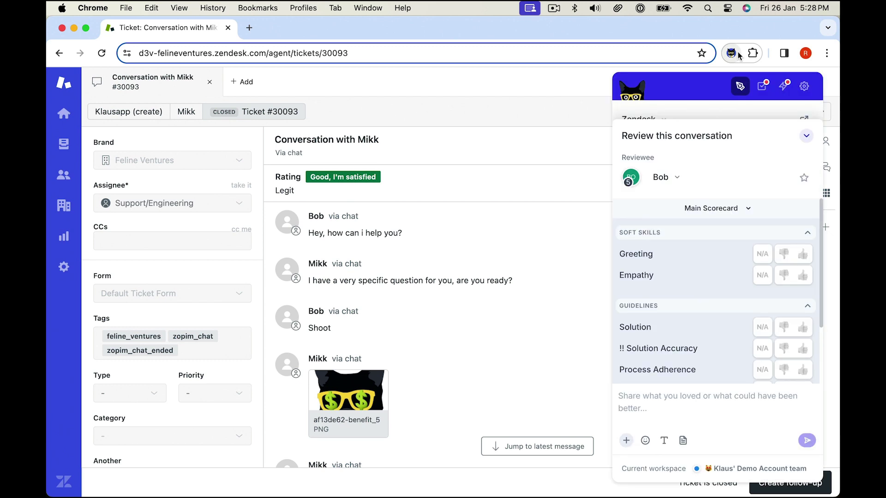
left_click(803, 254)
left_click(803, 276)
left_click(803, 327)
left_click(803, 349)
left_click(802, 370)
scroll(804, 364, "down", 2)
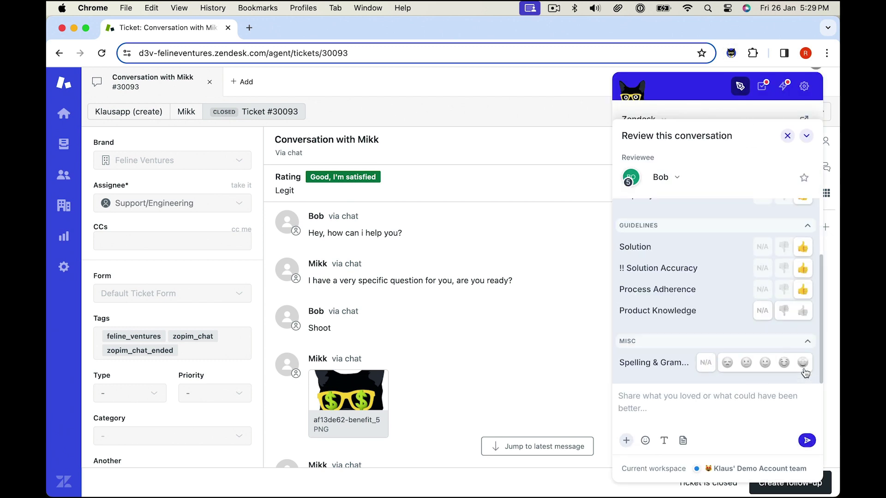
left_click(803, 310)
left_click(803, 363)
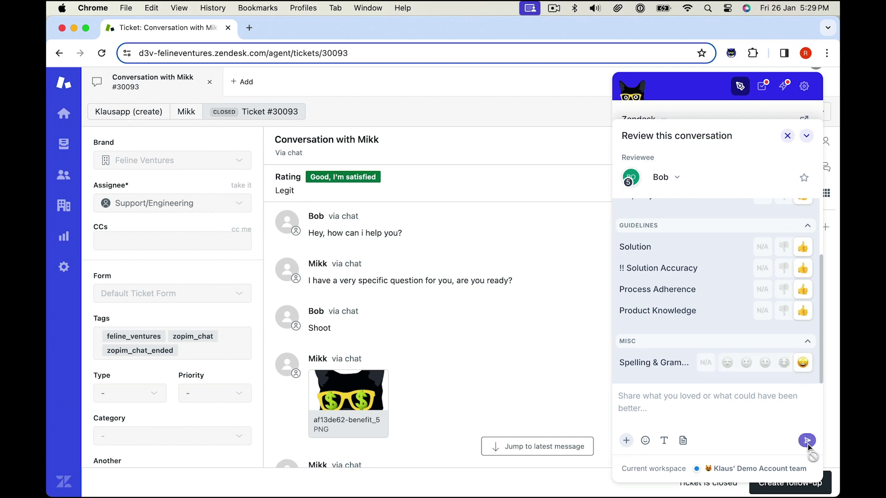
left_click(806, 440)
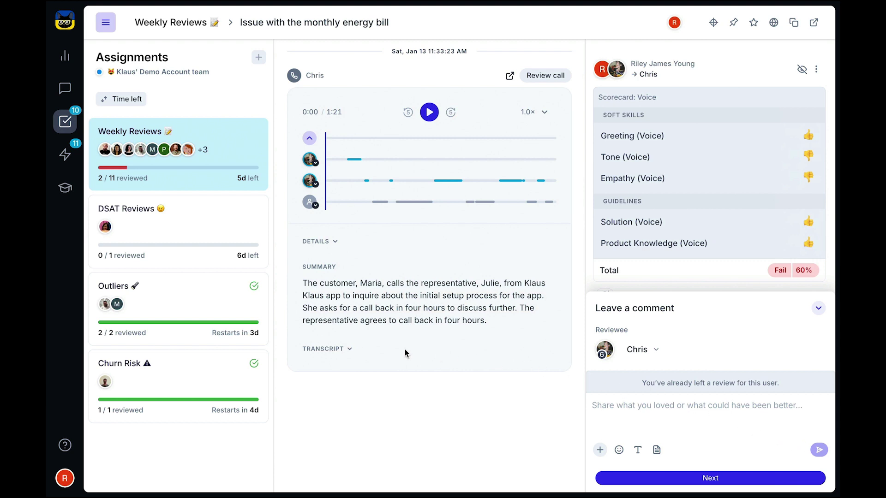
Expand and scroll through the energy-bill call transcript, then go to the next conversation
left_click(350, 351)
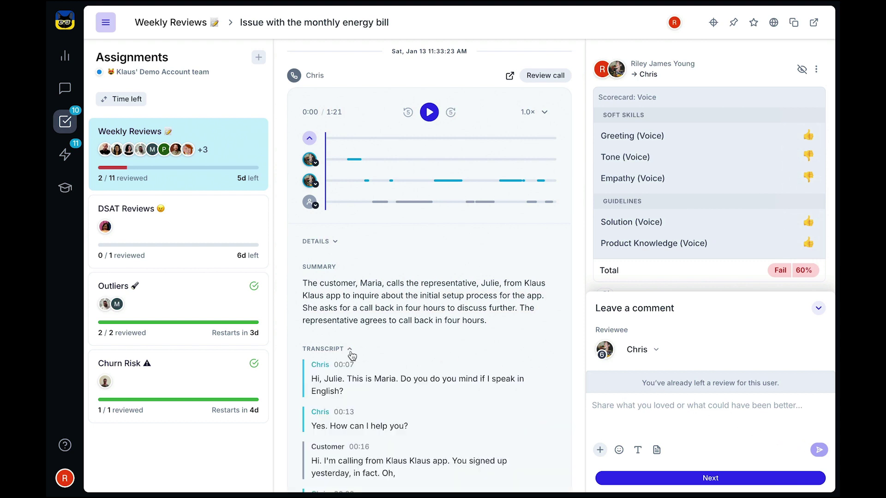
scroll(352, 355, "down", 10)
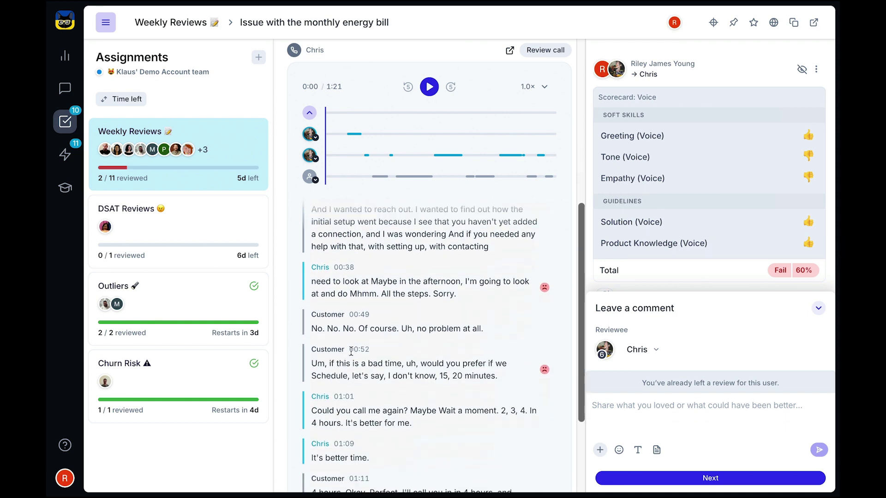
scroll(350, 352, "down", 2)
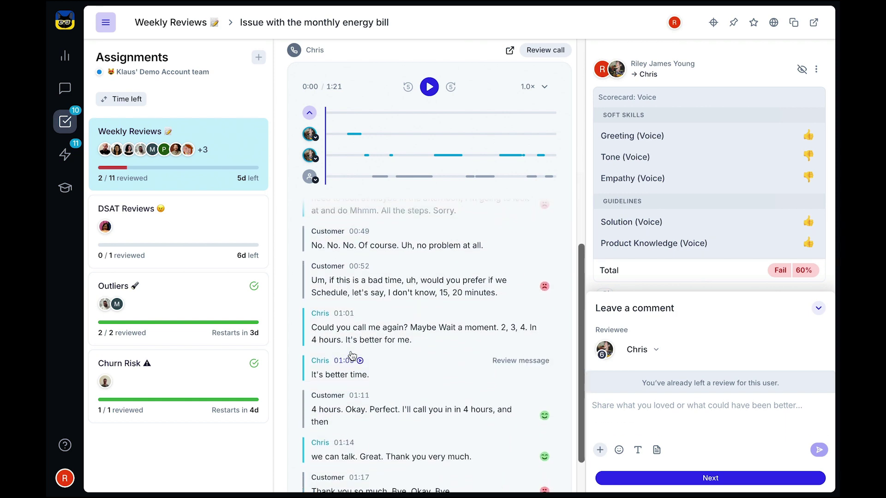
scroll(352, 355, "up", 8)
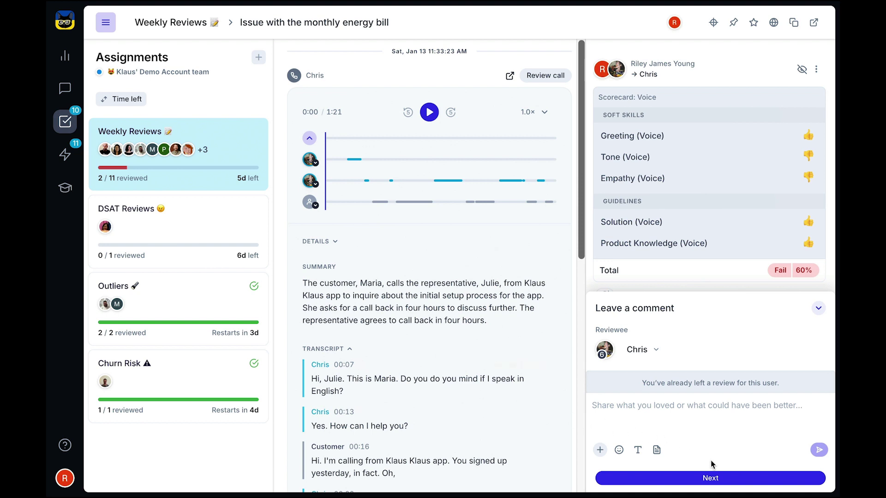
left_click(733, 480)
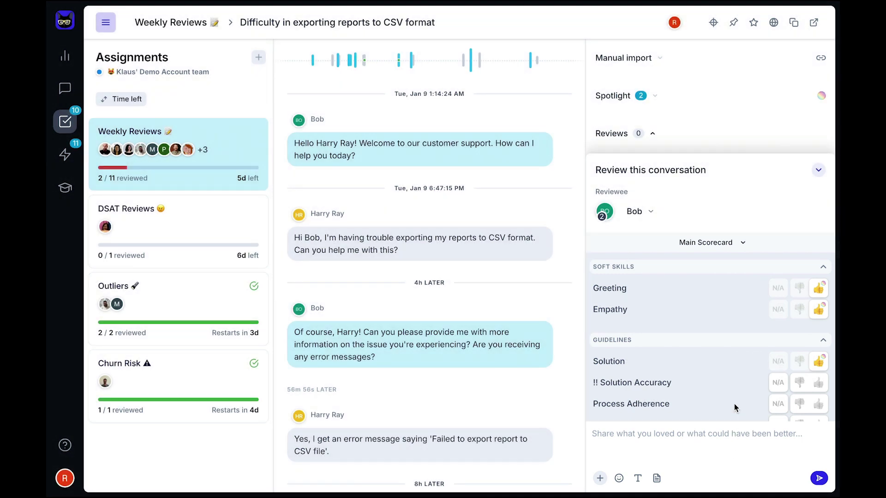
Pass Solution Accuracy, fail Process Adherence for Incorrect troubleshooting, and fail Product Knowledge
scroll(736, 379, "down", 3)
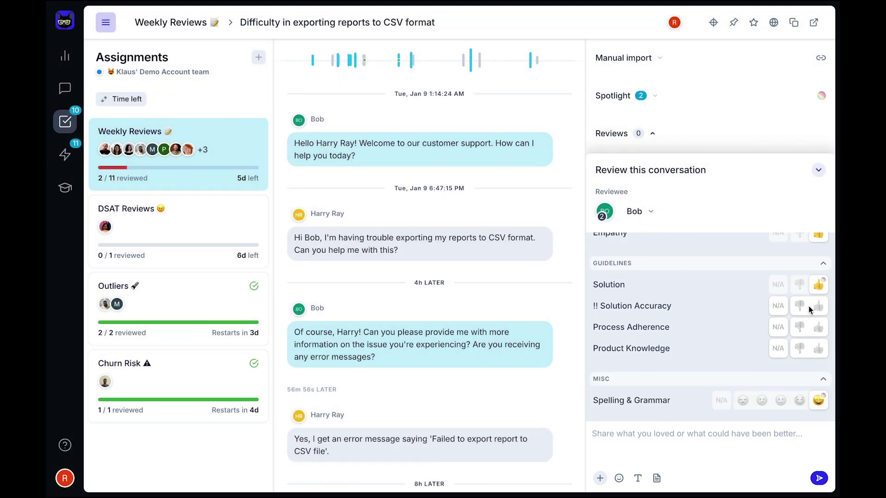
left_click(817, 307)
left_click(800, 327)
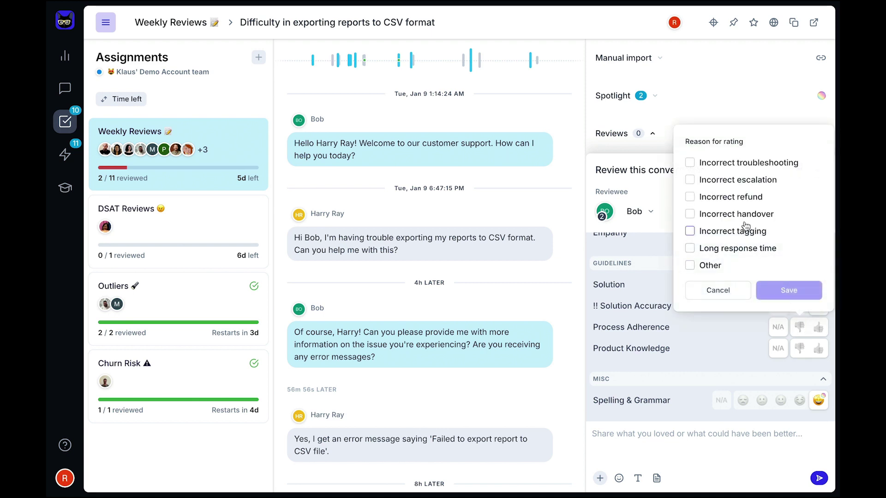
left_click(706, 166)
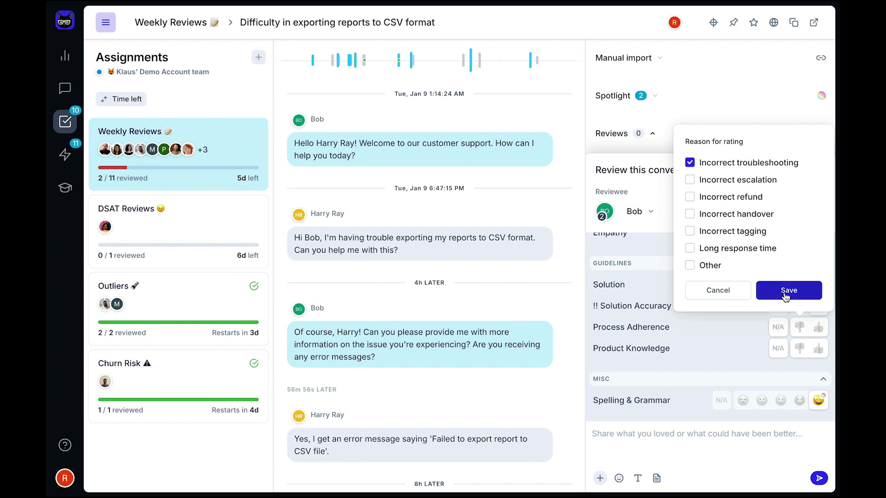
left_click(787, 295)
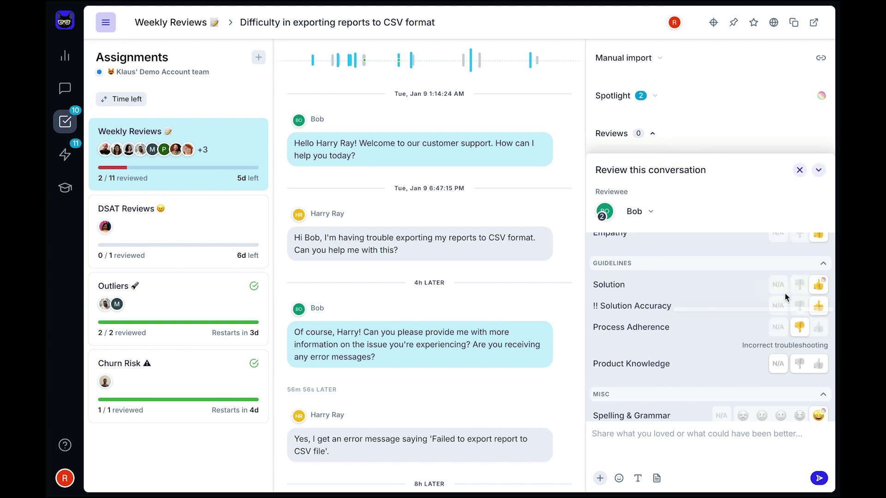
left_click(800, 367)
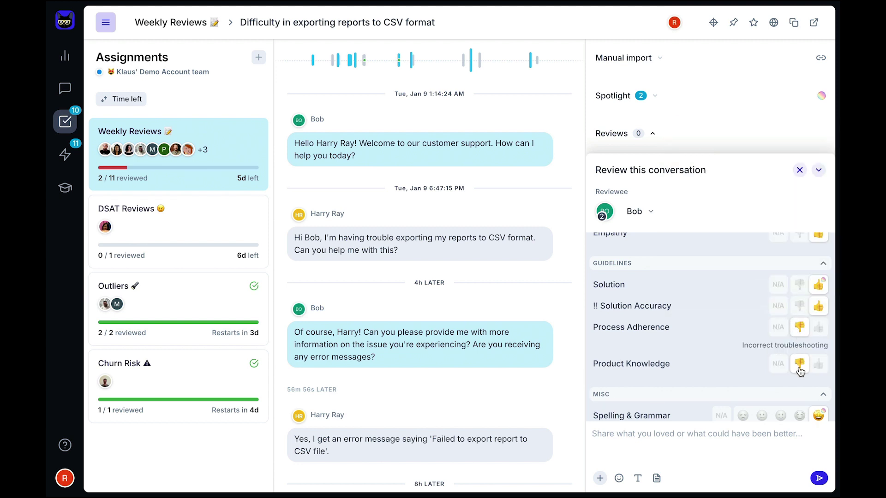
Paste the coaching feedback comment and submit the 67% review
left_click(592, 436)
key("ctrl+v")
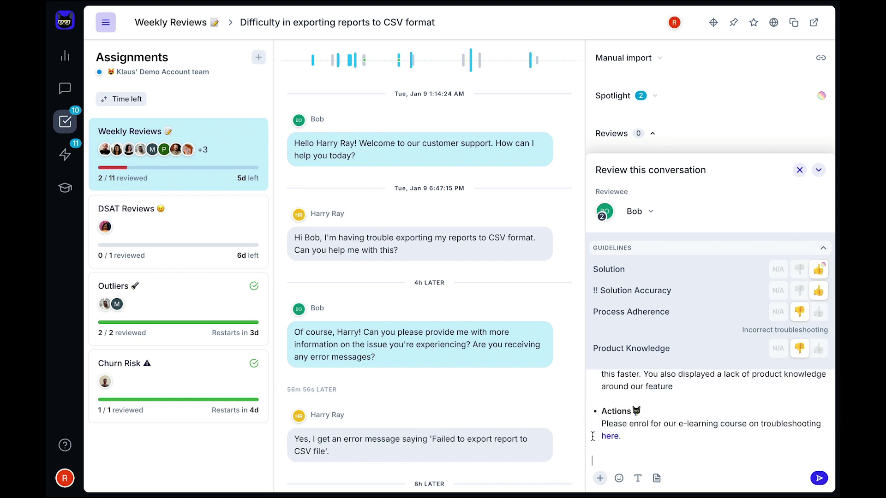
left_click(600, 479)
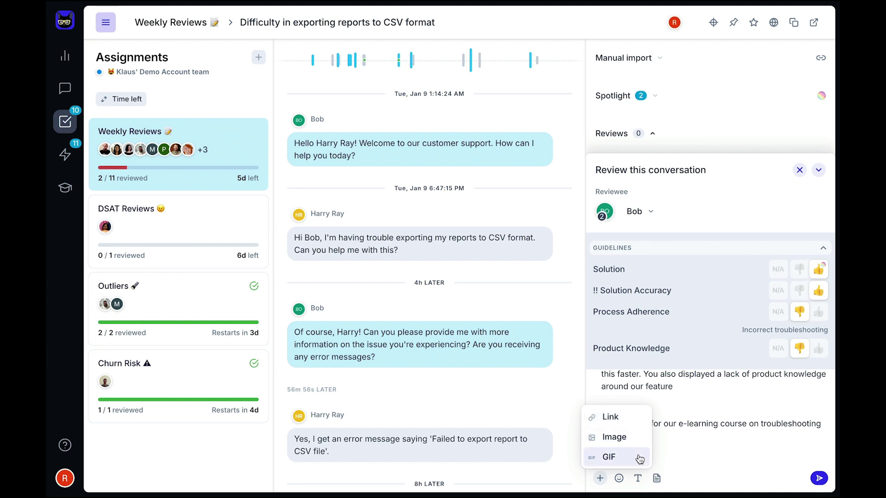
left_click(816, 479)
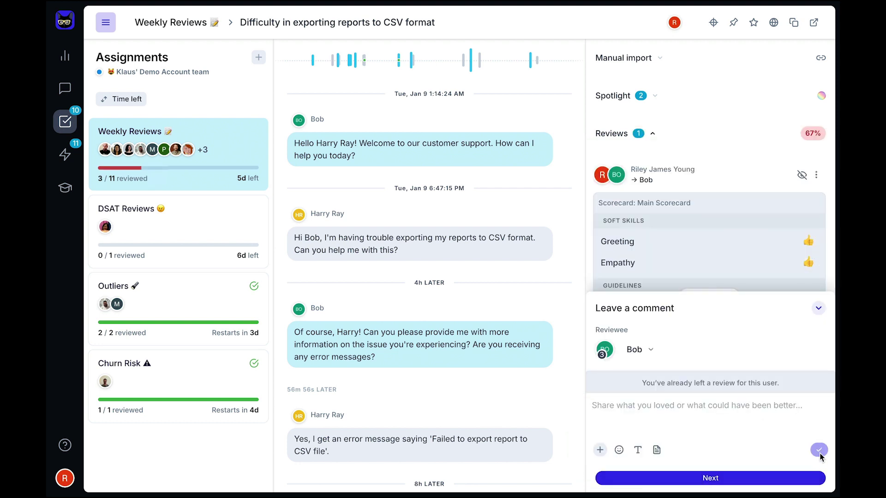
left_click(818, 308)
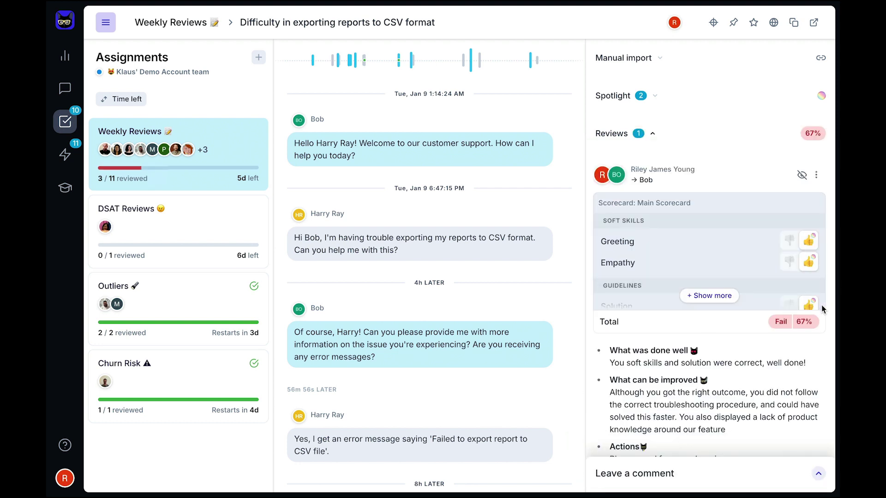
scroll(821, 305, "down", 2)
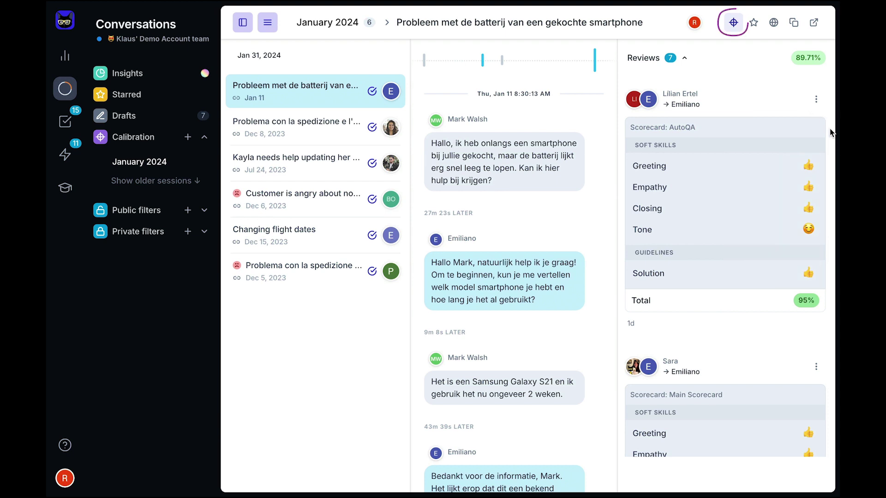
Scroll through the reviewers' January 2024 calibration reviews of the conversation
scroll(829, 129, "down", 5)
scroll(829, 132, "down", 8)
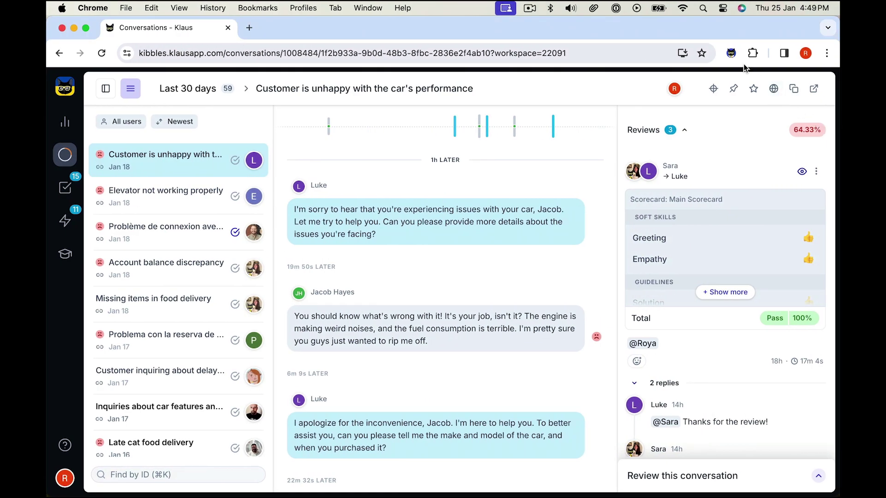
Pass Review Accuracy and Comment Quality, and fail Review Time with reason Too slow
left_click(731, 54)
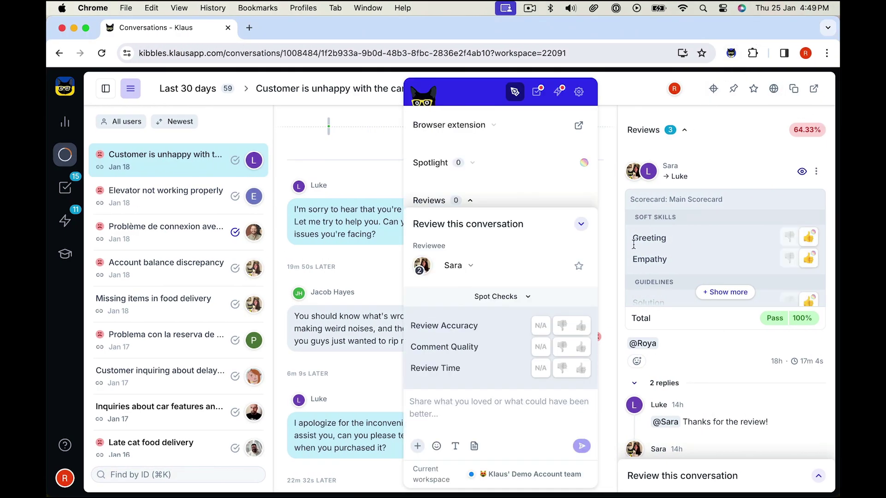
left_click(581, 326)
left_click(581, 347)
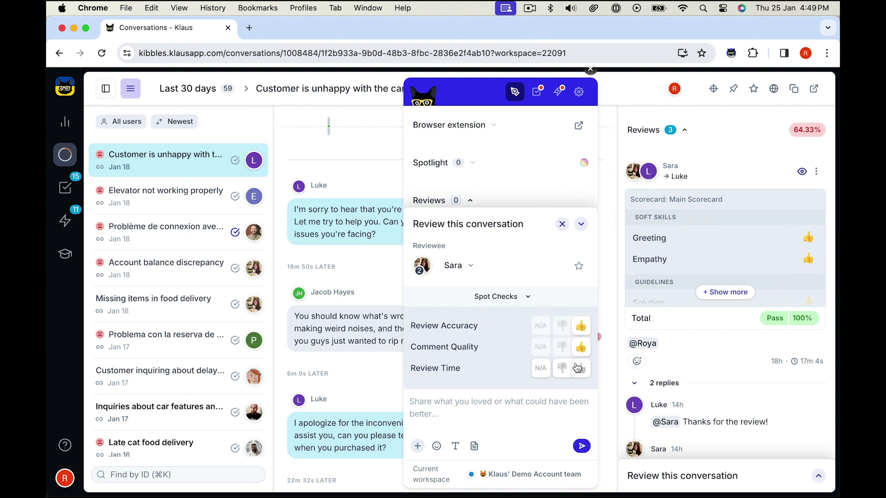
left_click(562, 369)
left_click(477, 289)
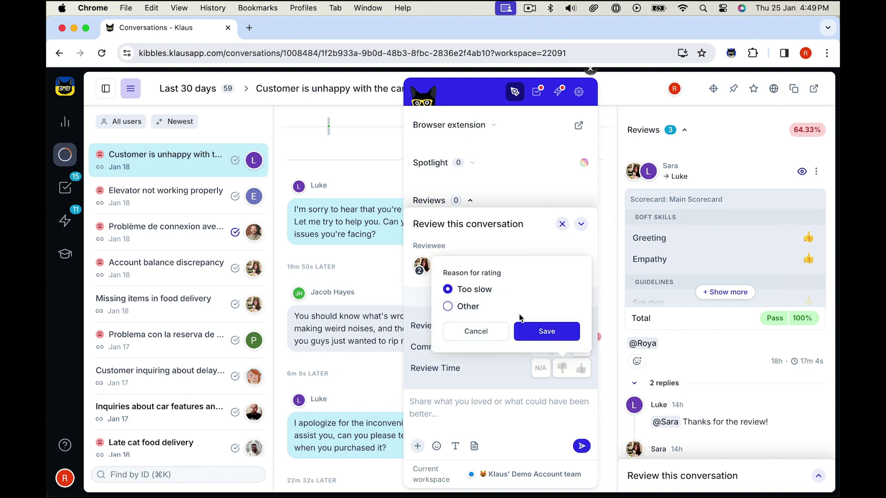
left_click(553, 332)
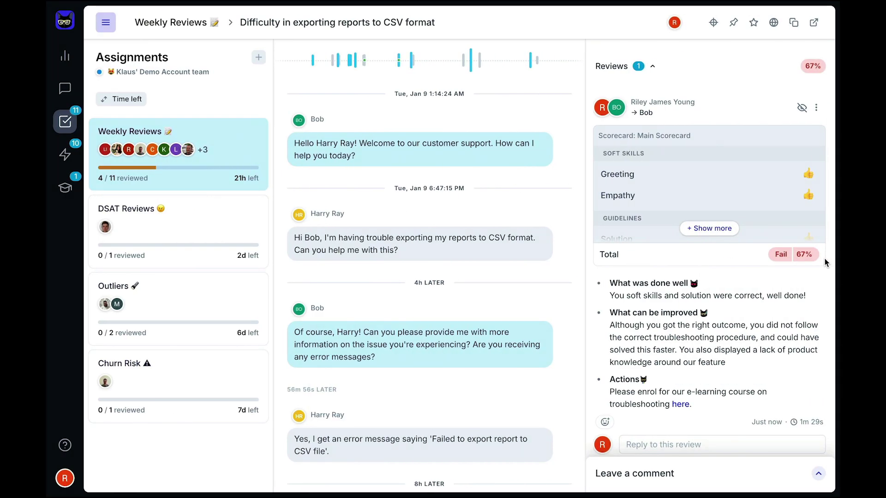
Expand Surveys to read the conversation's CSAT response, then open the Surveys dashboard's Users filter
scroll(824, 258, "down", 2)
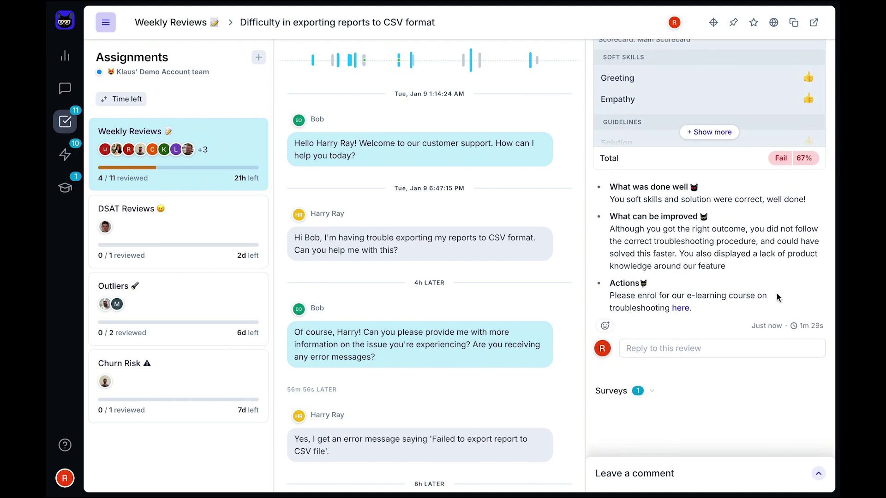
left_click(651, 391)
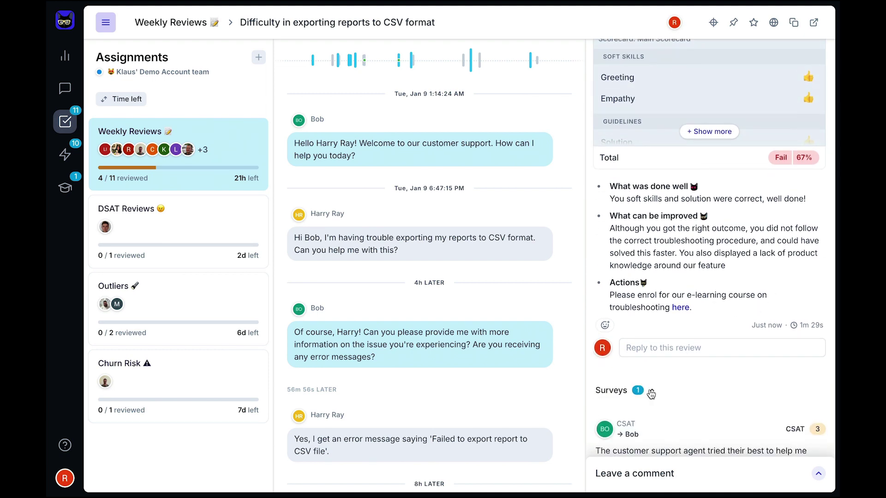
scroll(651, 393, "down", 3)
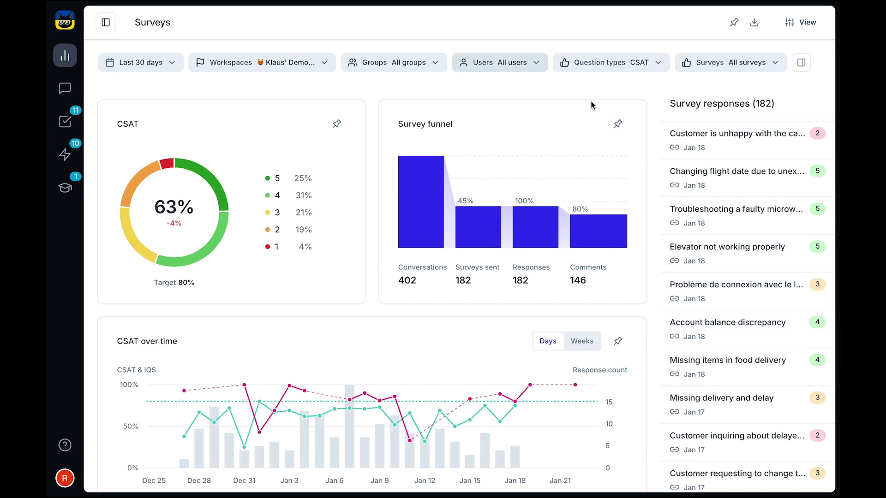
left_click(538, 66)
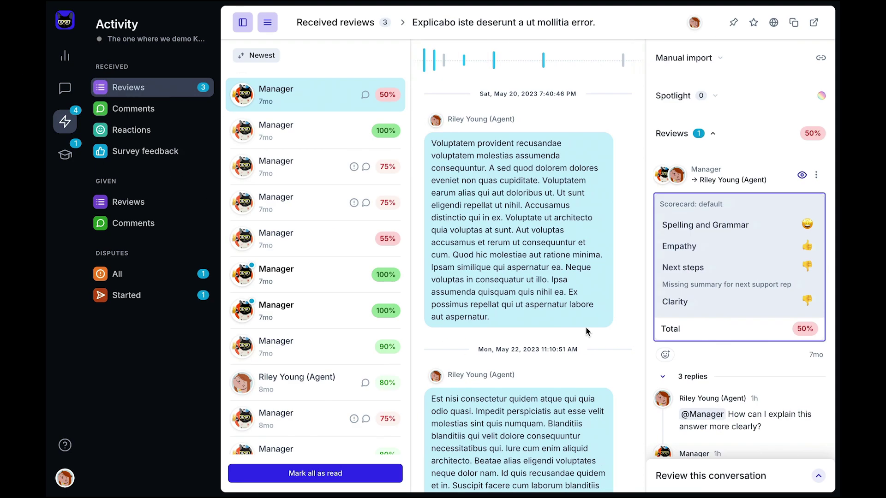
Open the manager's 55% review and react to it with the 👀 emoji
scroll(649, 339, "down", 3)
scroll(647, 340, "down", 3)
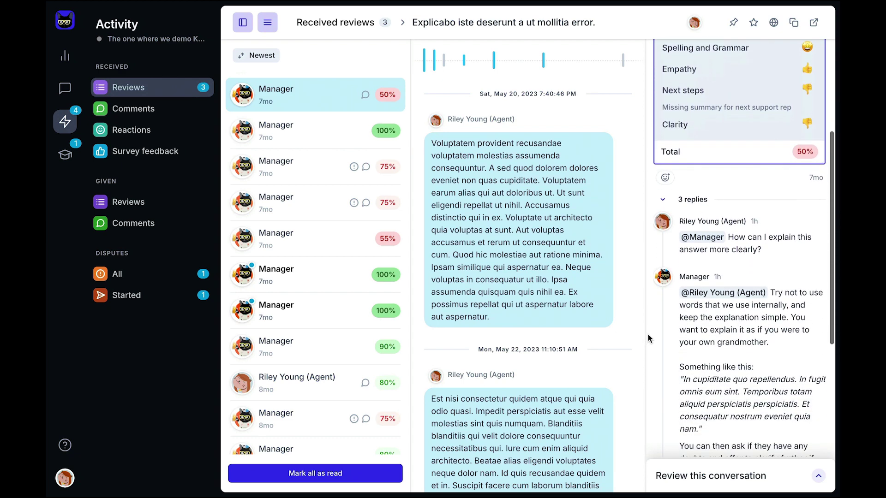
scroll(649, 332, "down", 2)
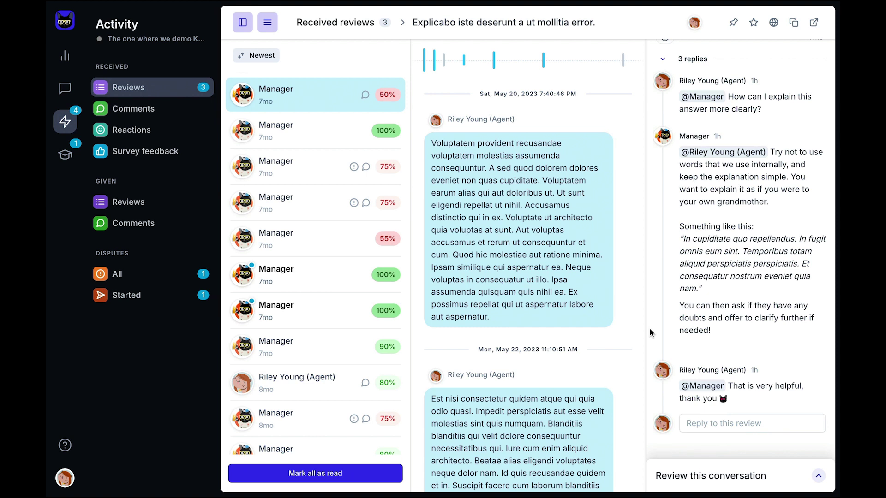
left_click(367, 247)
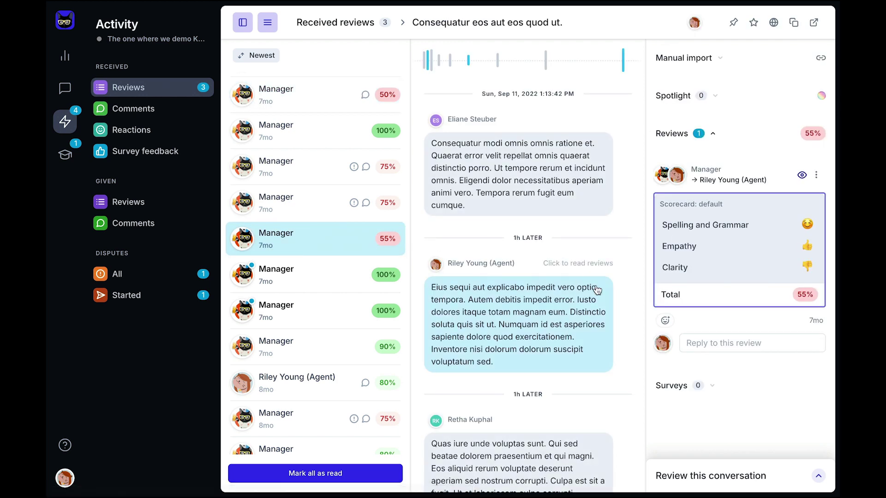
left_click(665, 321)
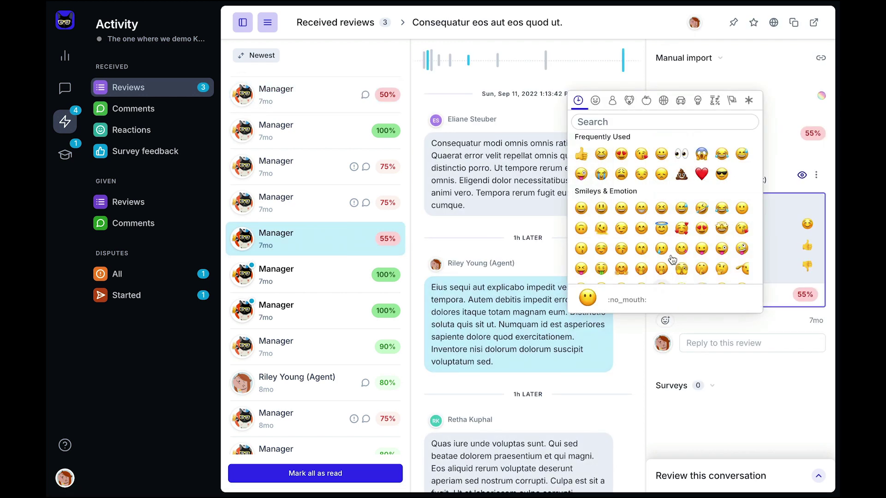
left_click(682, 155)
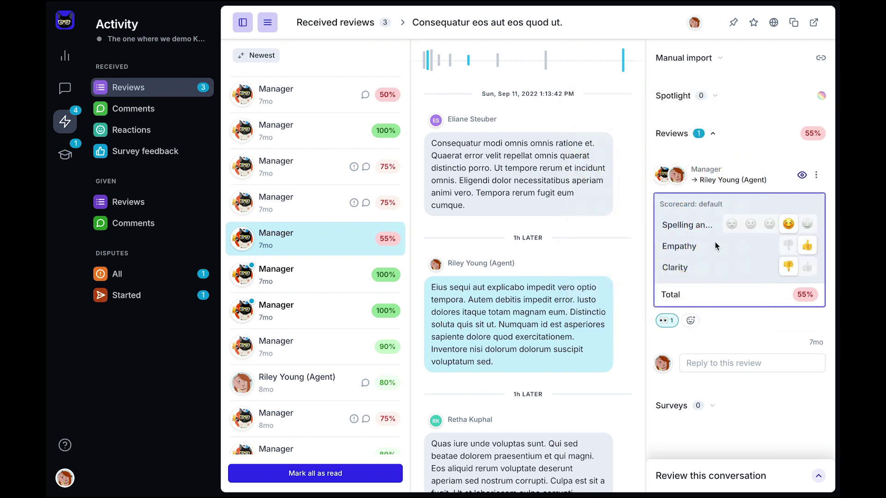
Start a reply, then choose Dispute review from the review's actions menu
left_click(768, 363)
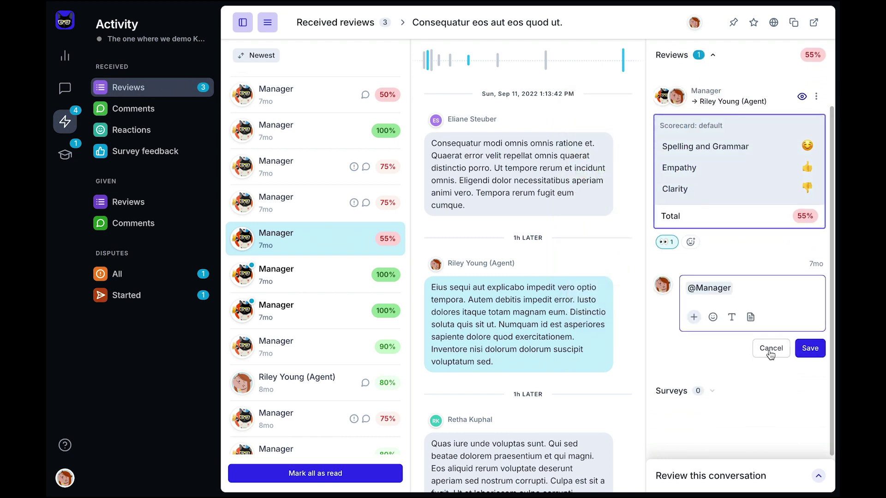
left_click(819, 102)
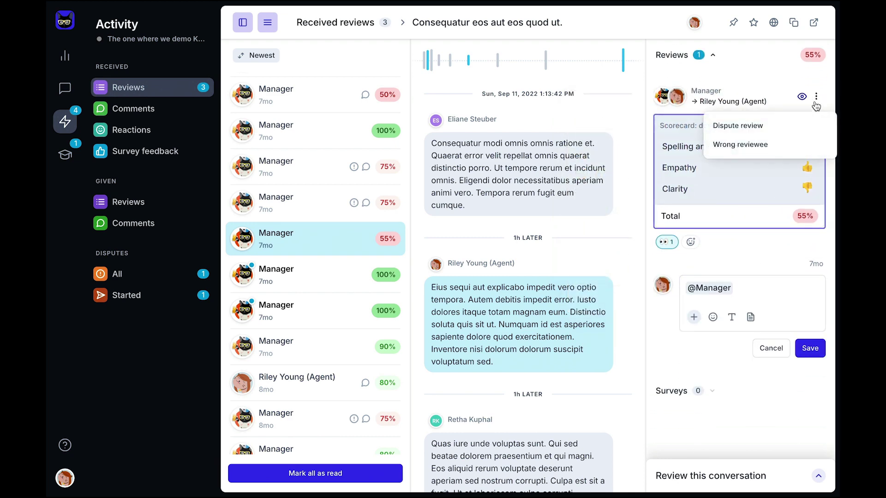
left_click(802, 124)
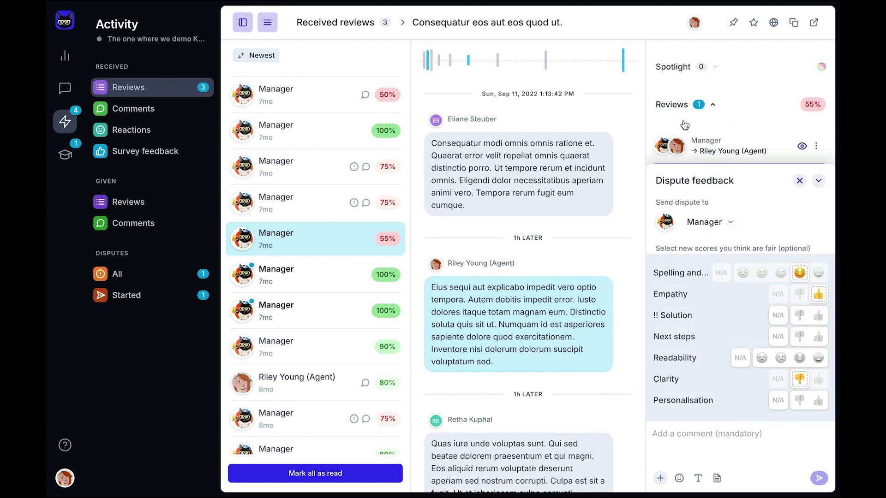
Give Spelling and Grammar top score, pass Empathy, Solution and Next steps, then open Dashboards
left_click(63, 96)
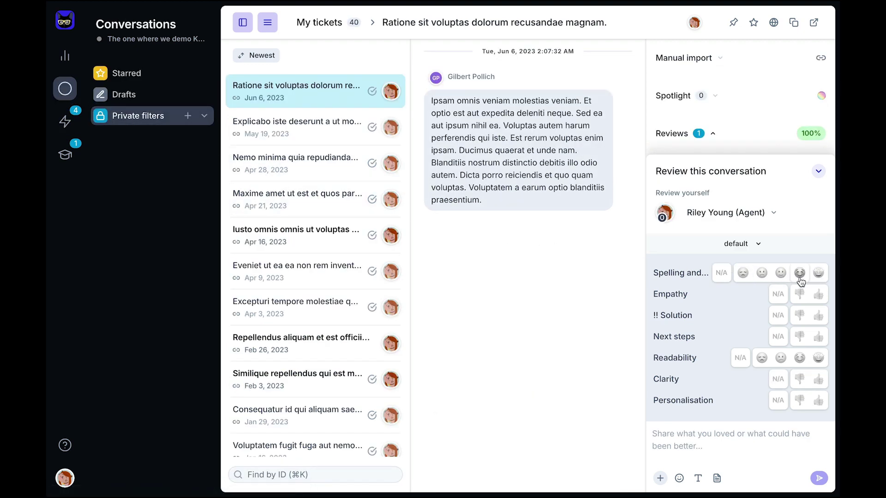
left_click(819, 280)
left_click(818, 294)
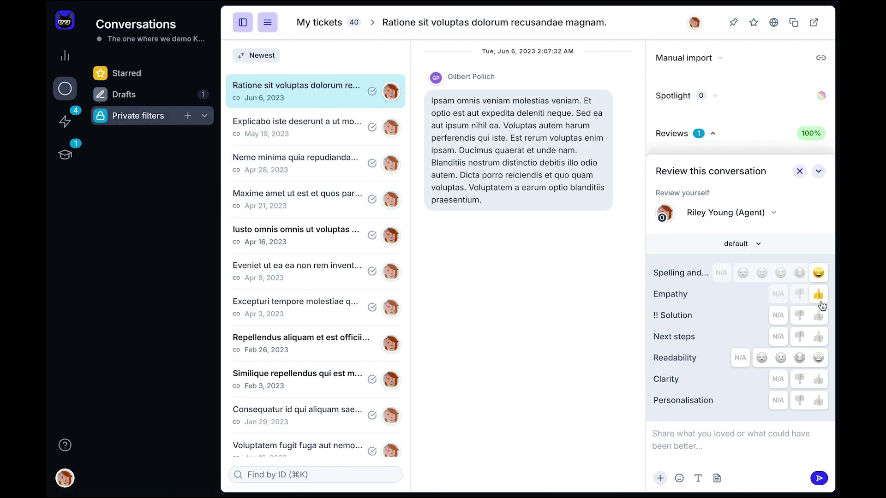
left_click(819, 316)
left_click(818, 339)
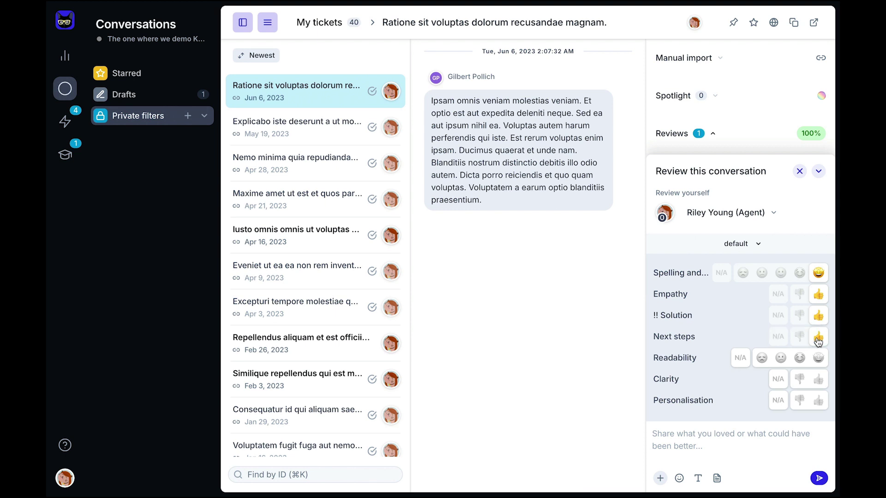
left_click(55, 60)
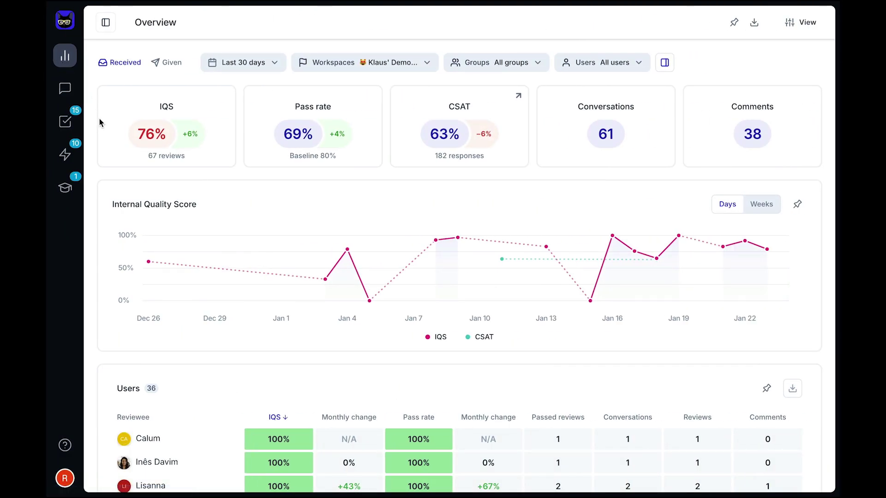
Scroll down to Scores by category and across the category table
scroll(95, 131, "down", 3)
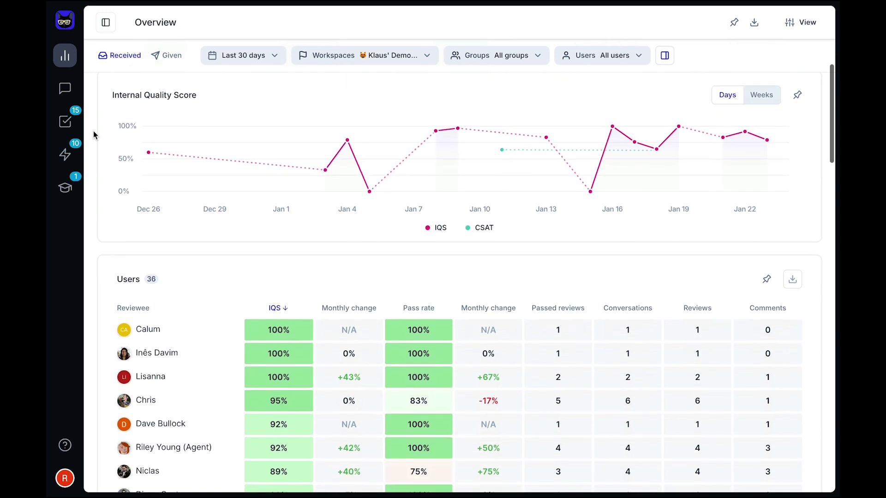
scroll(93, 131, "down", 4)
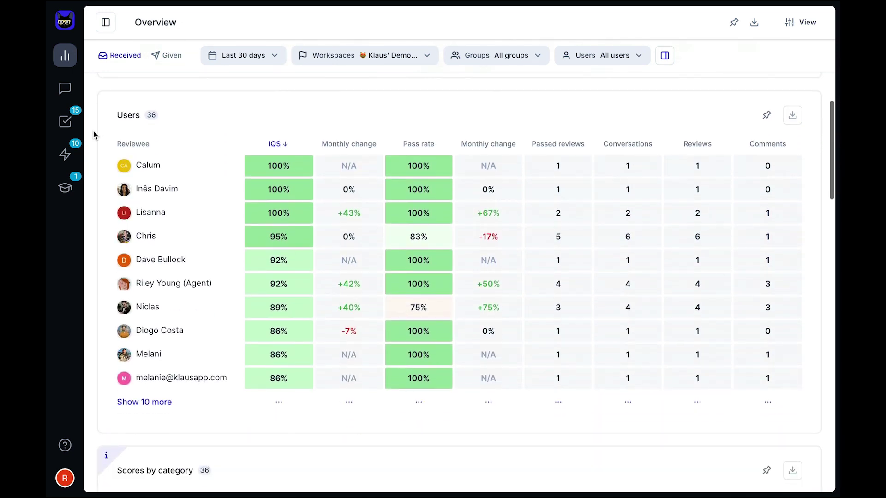
scroll(93, 131, "down", 5)
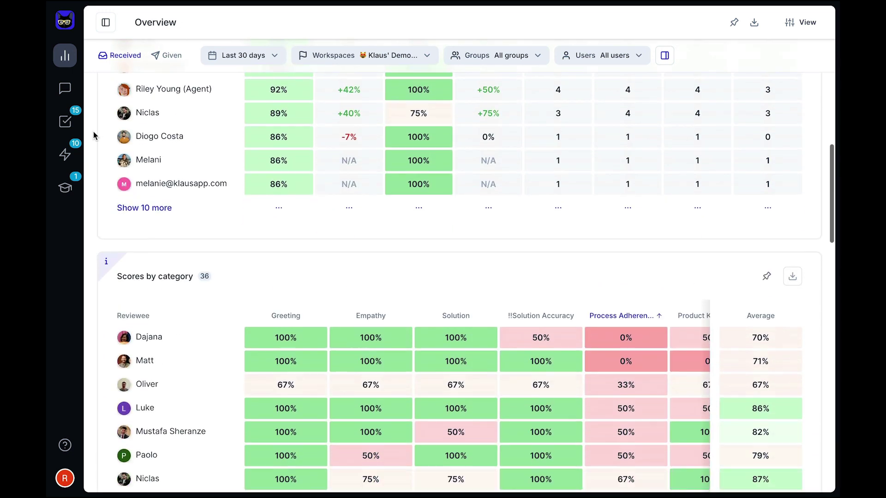
scroll(94, 131, "down", 4)
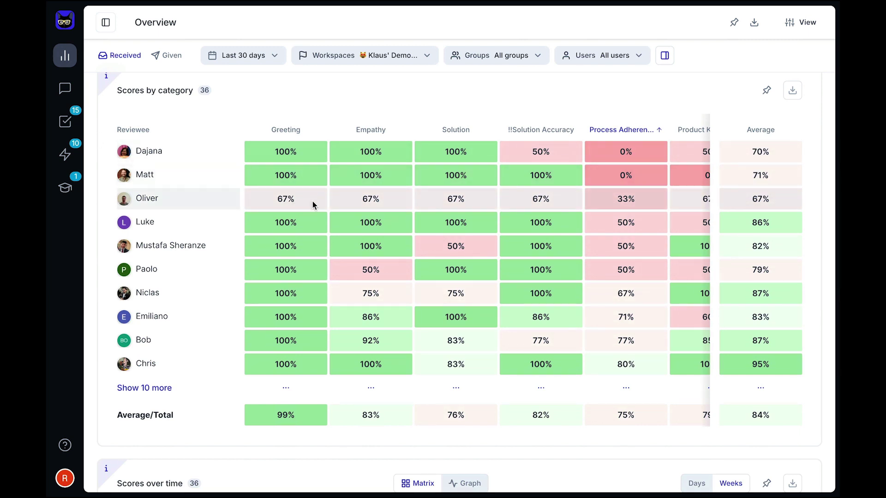
scroll(313, 205, "right", 3)
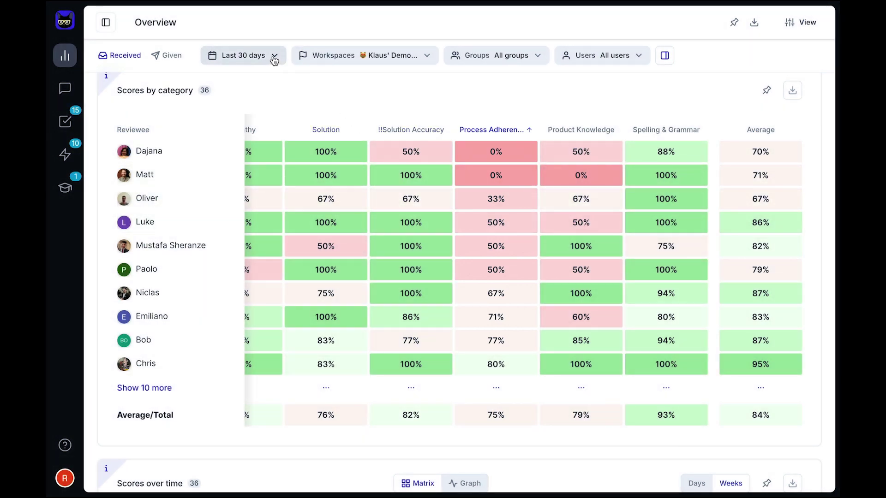
Check the date range, Groups and Users filter options on the Overview dashboard
left_click(275, 61)
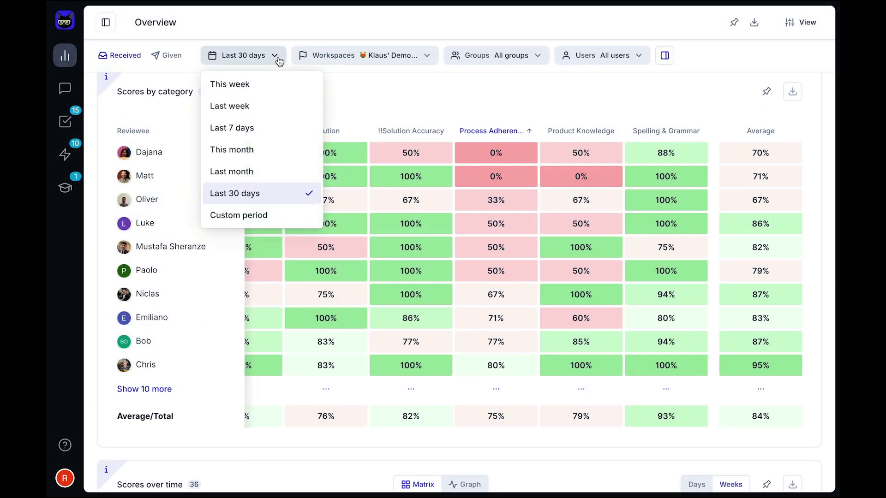
left_click(527, 61)
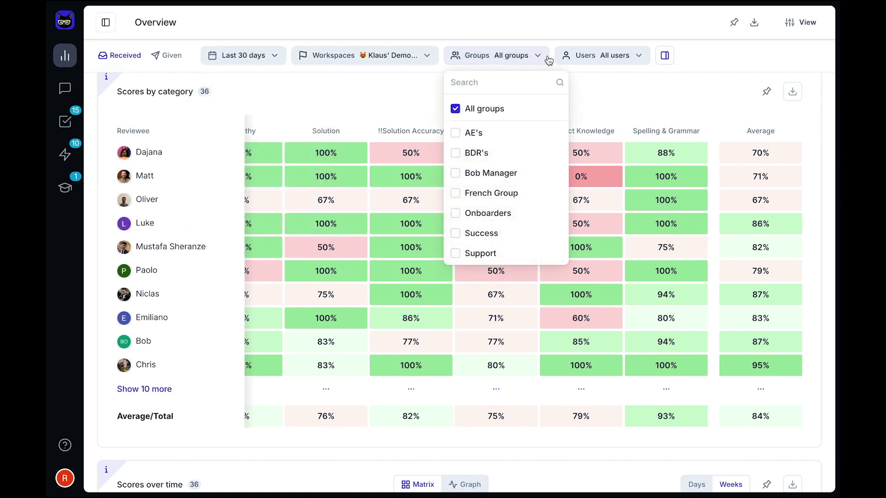
left_click(628, 59)
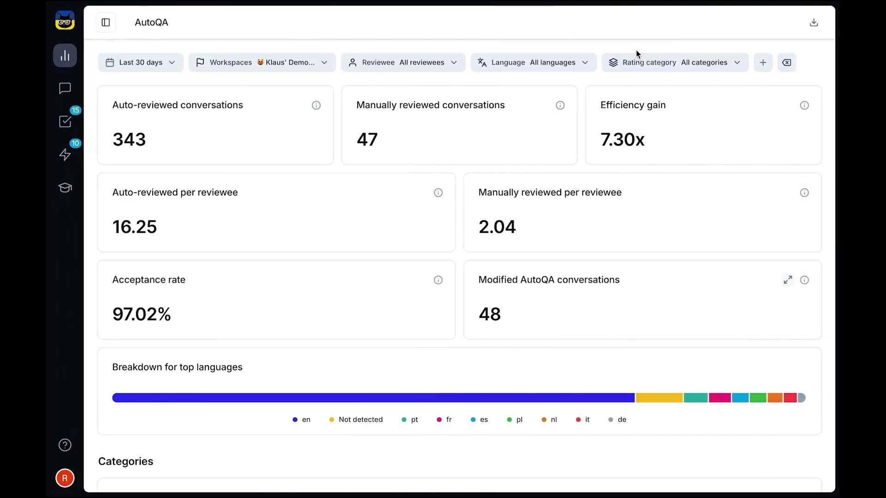
Scroll through the AutoQA dashboard charts and show the Dashboards navigation panel
scroll(636, 54, "down", 10)
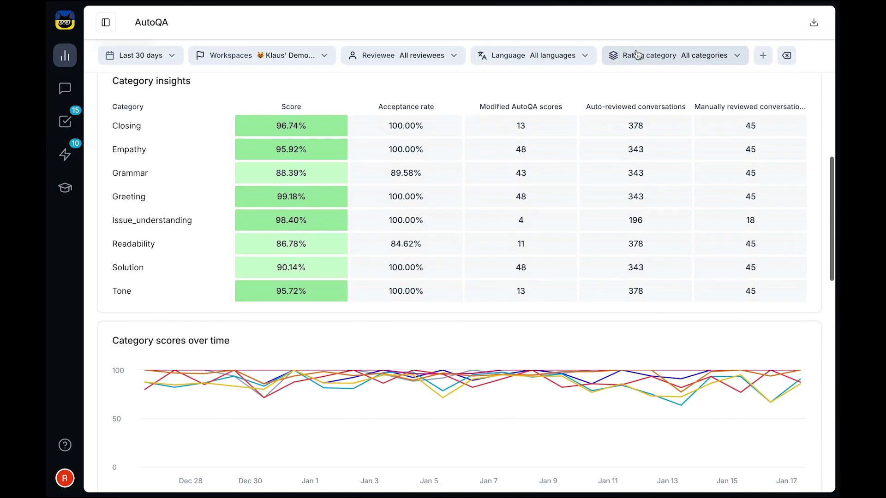
scroll(636, 54, "down", 4)
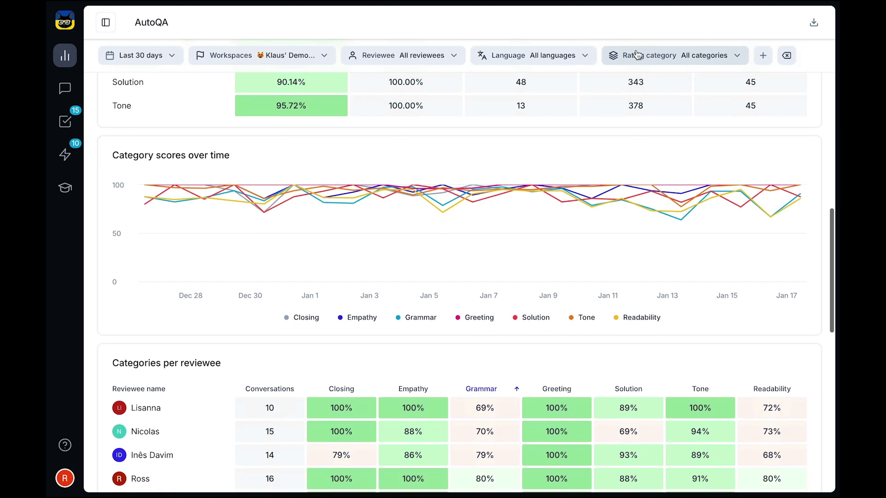
scroll(636, 54, "down", 2)
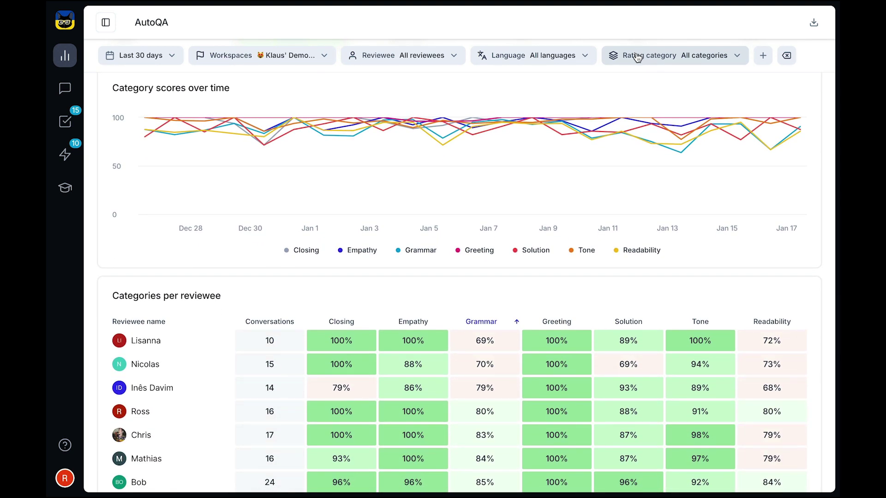
mouse_move(771, 149)
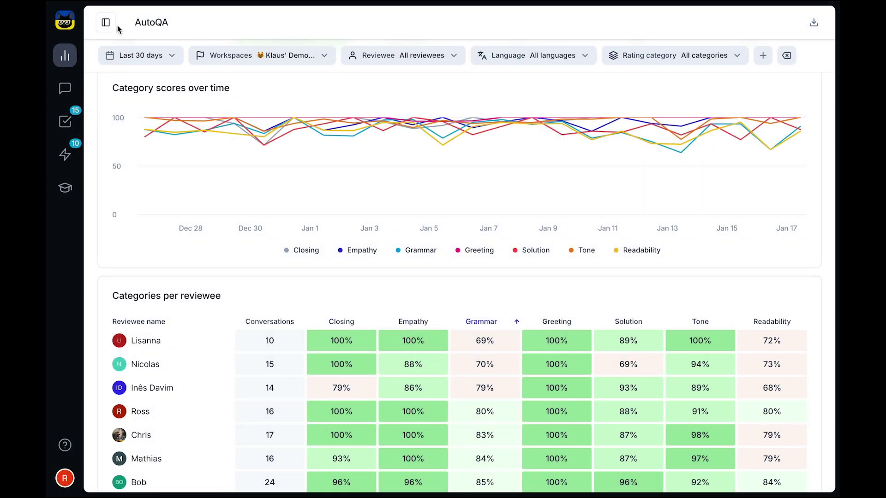
left_click(115, 28)
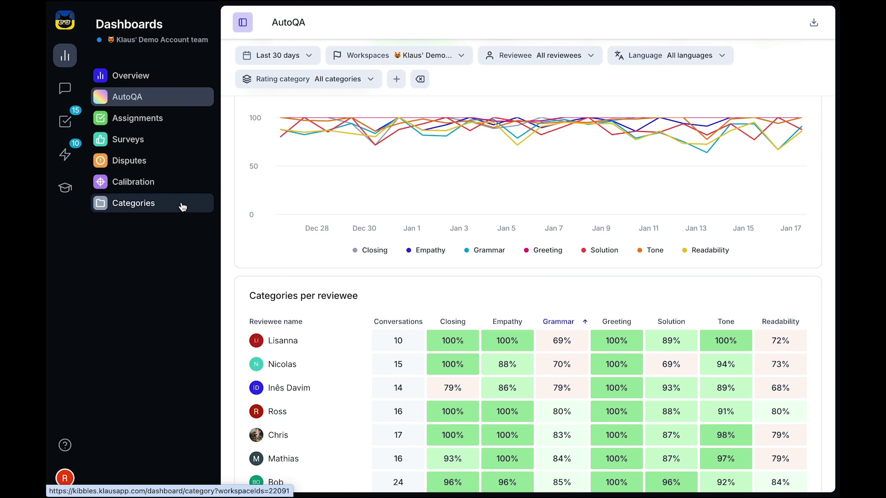
Look over the Coaching quiz and its score Leaderboard
left_click(66, 190)
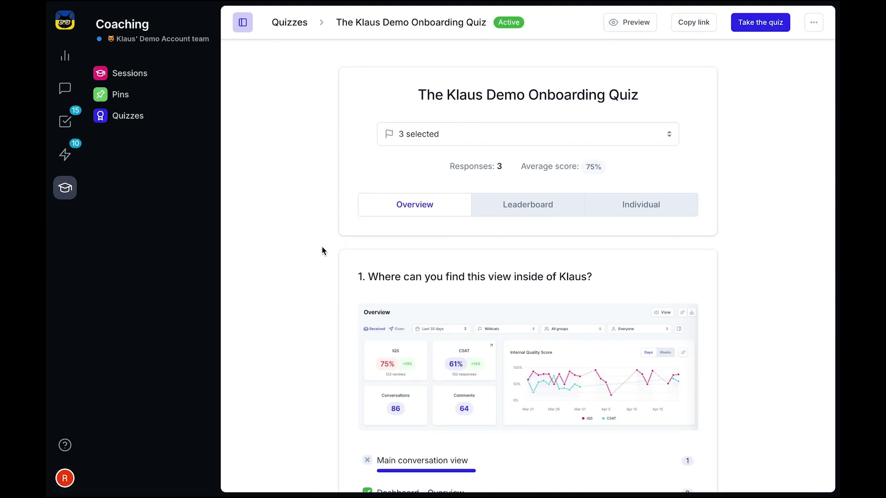
scroll(322, 250, "down", 5)
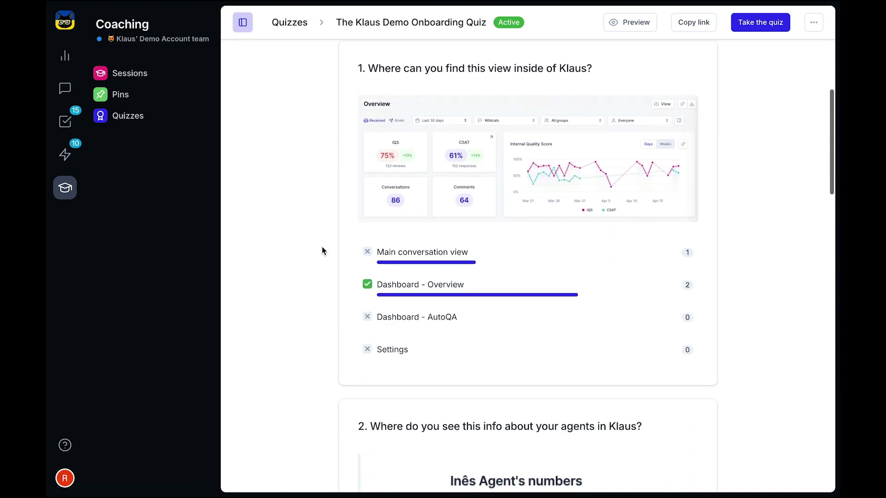
scroll(322, 251, "down", 6)
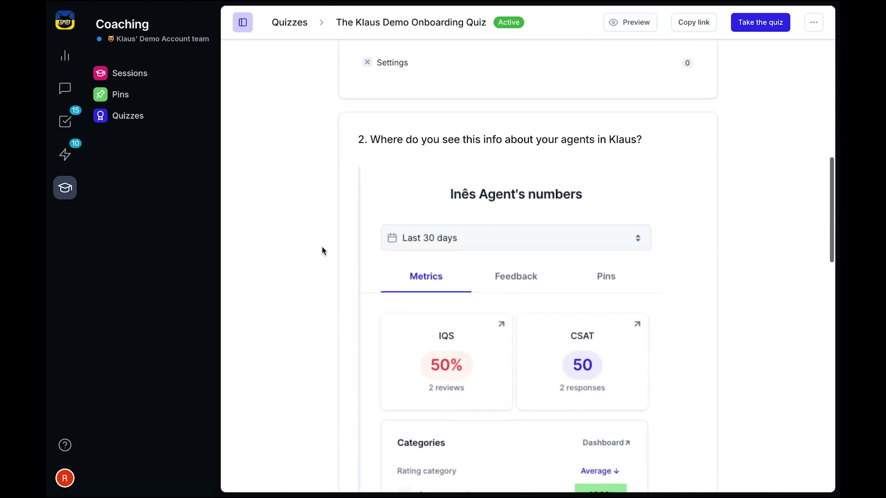
scroll(322, 250, "up", 11)
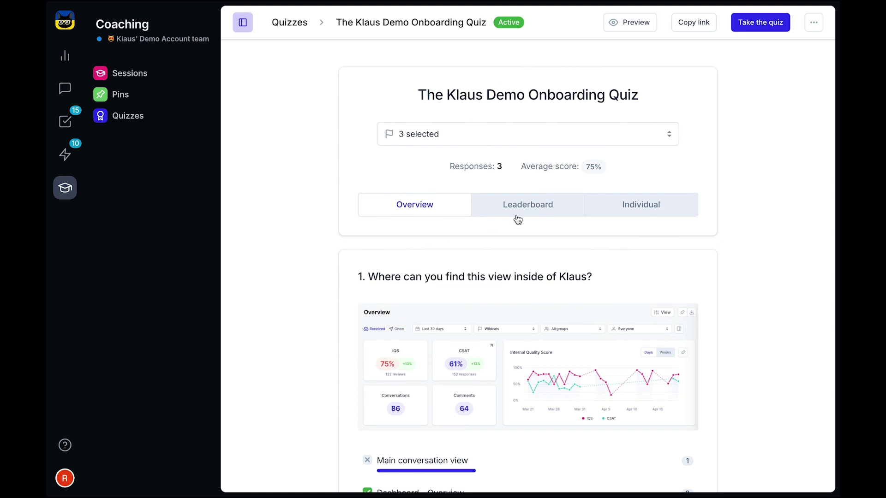
left_click(526, 212)
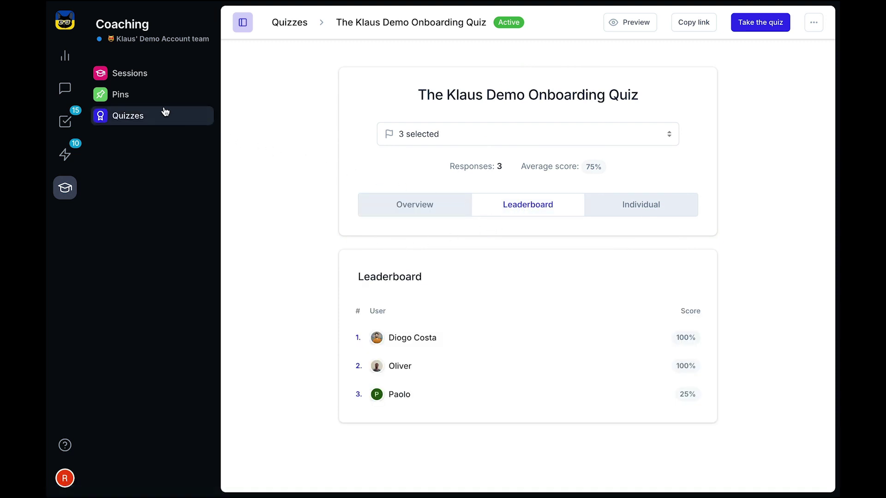
Open the first pin's comment thread and start a reply, then go to Sessions
left_click(139, 97)
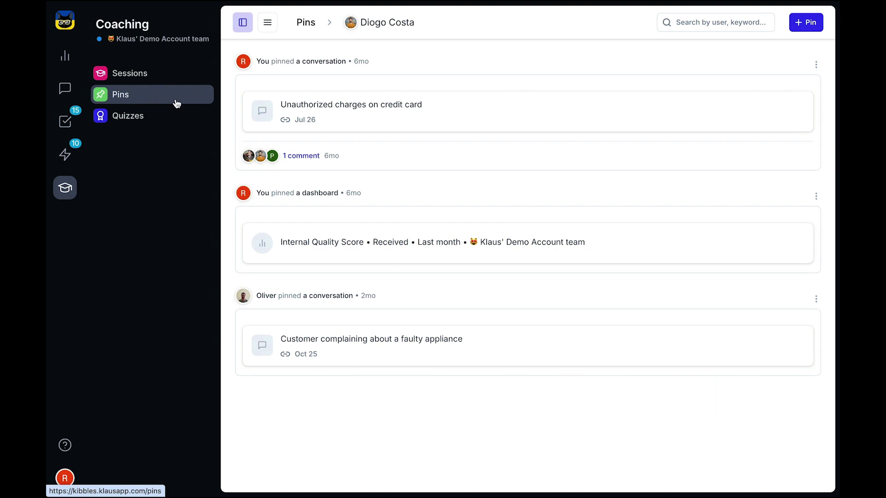
left_click(313, 157)
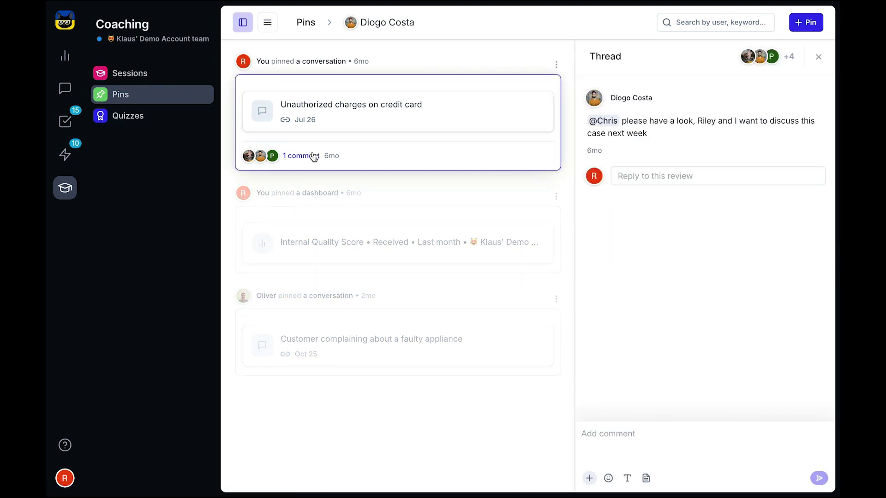
left_click(669, 184)
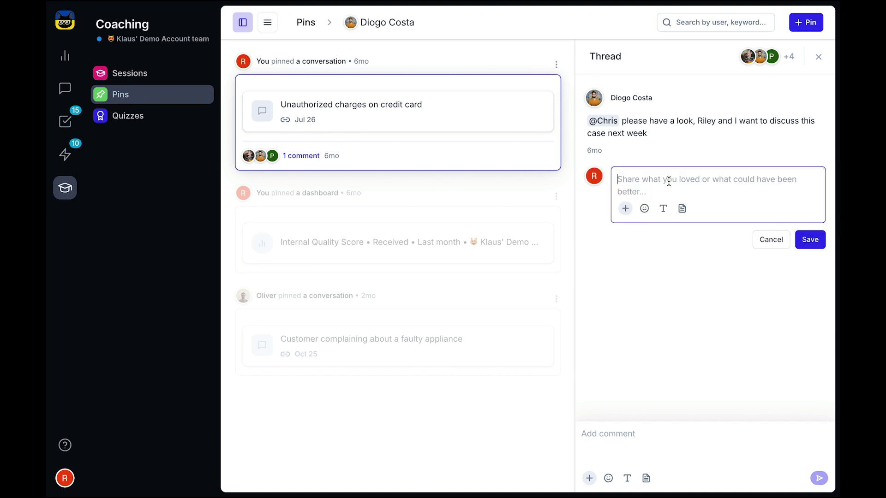
left_click(158, 79)
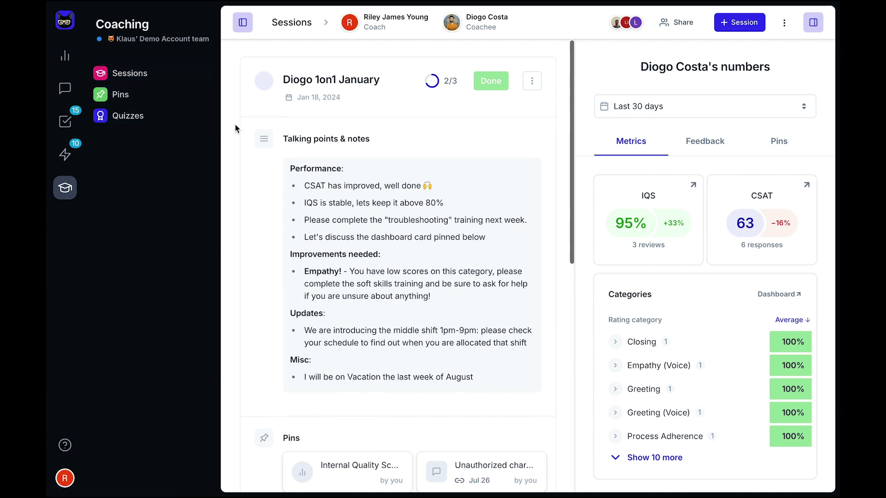
Tick 'Complete soft skills training' under Action items and collapse the January 1-on-1 session
scroll(236, 126, "down", 2)
scroll(234, 123, "down", 5)
scroll(235, 124, "down", 2)
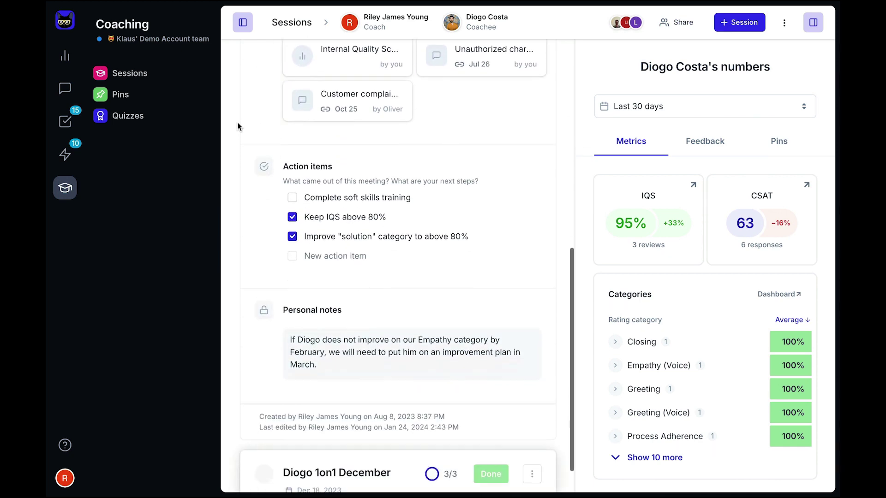
left_click(290, 198)
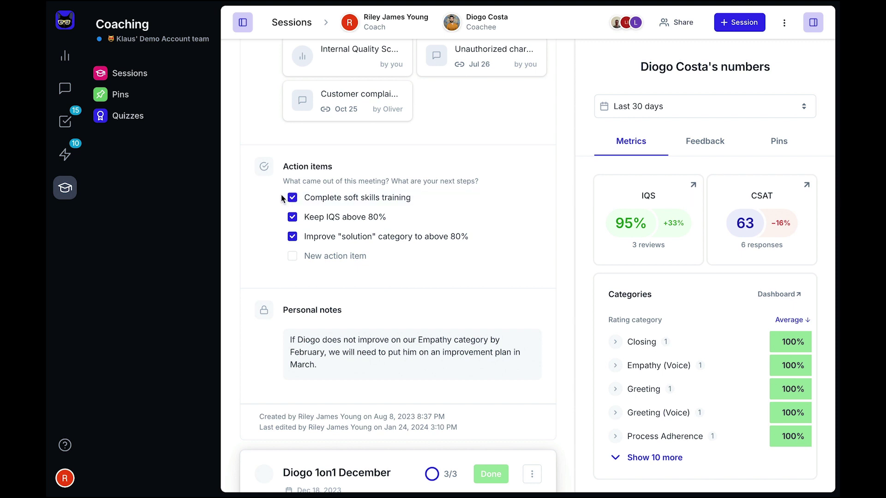
scroll(281, 198, "up", 9)
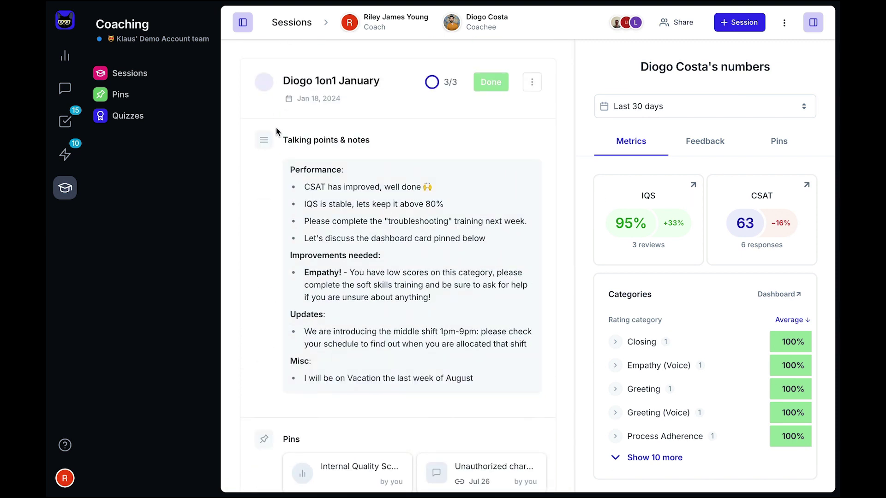
left_click(277, 101)
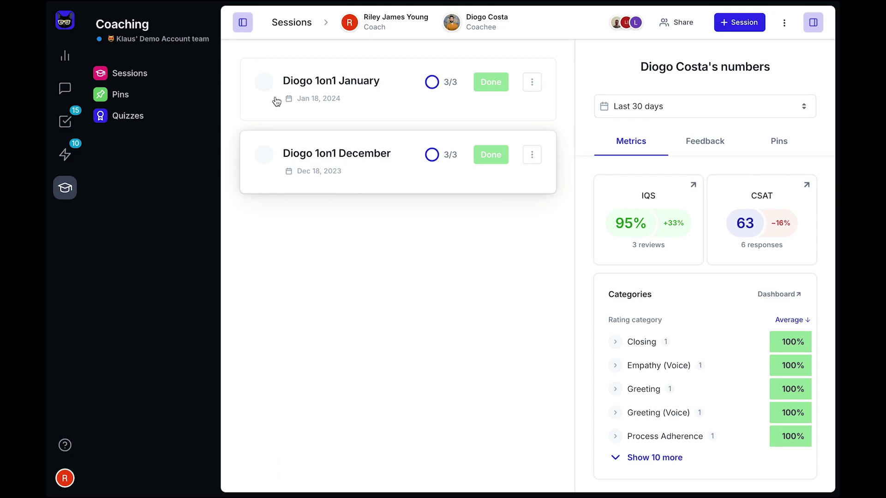